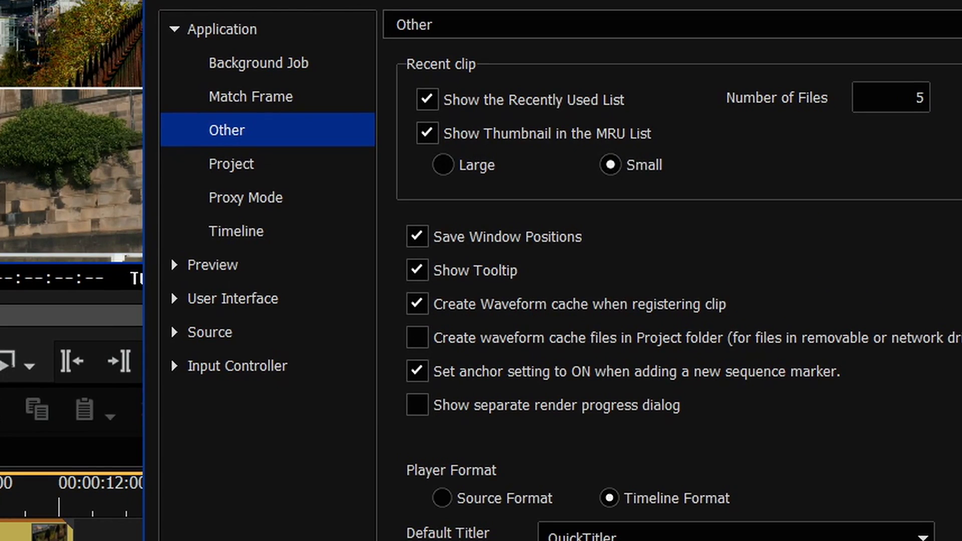
Step: Tick 'Show separate render progress dialog' under User Settings > Application > Other
click(420, 409)
Step: Close User Settings and export Sequence1 to D:\test\Sequence1.avi with the Grass Valley HQX SuperFine preset
key(Return)
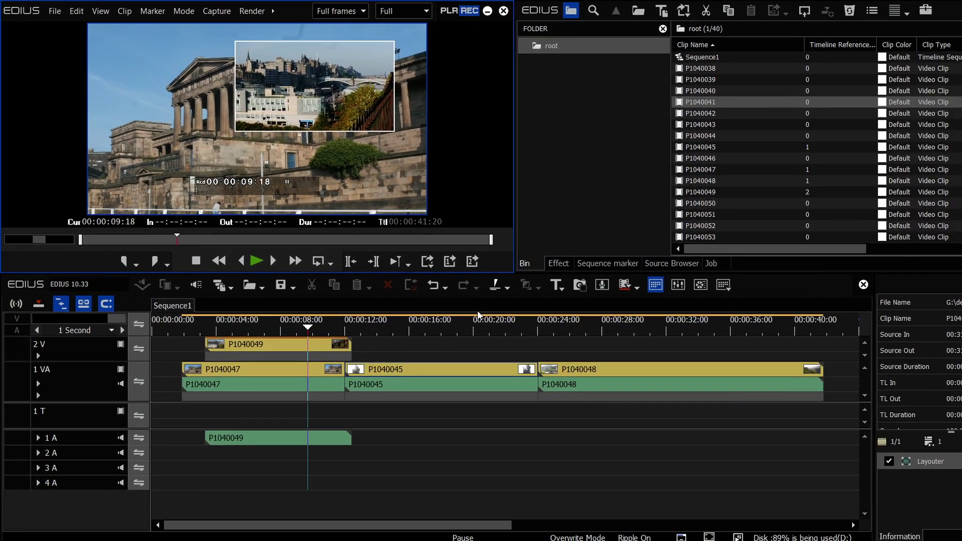
key(F11)
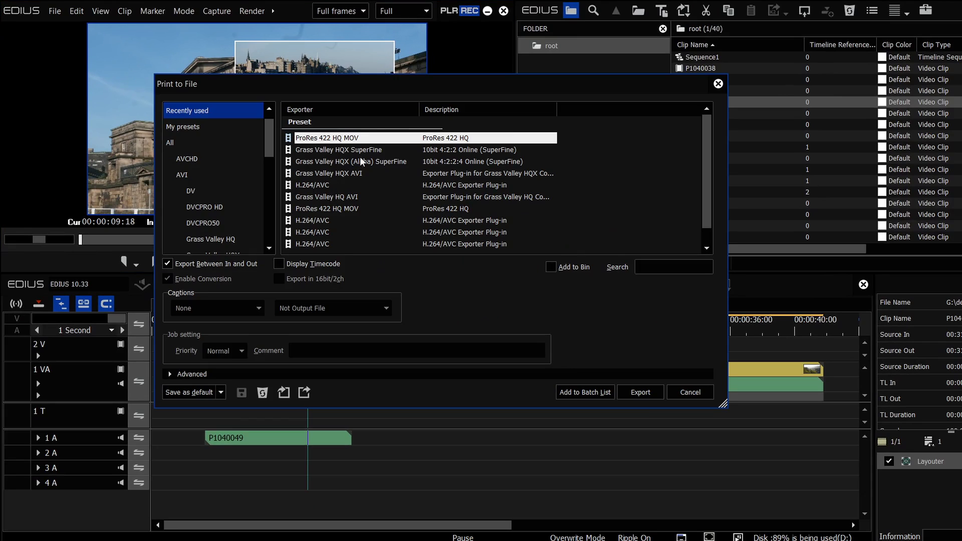
click(360, 151)
click(641, 394)
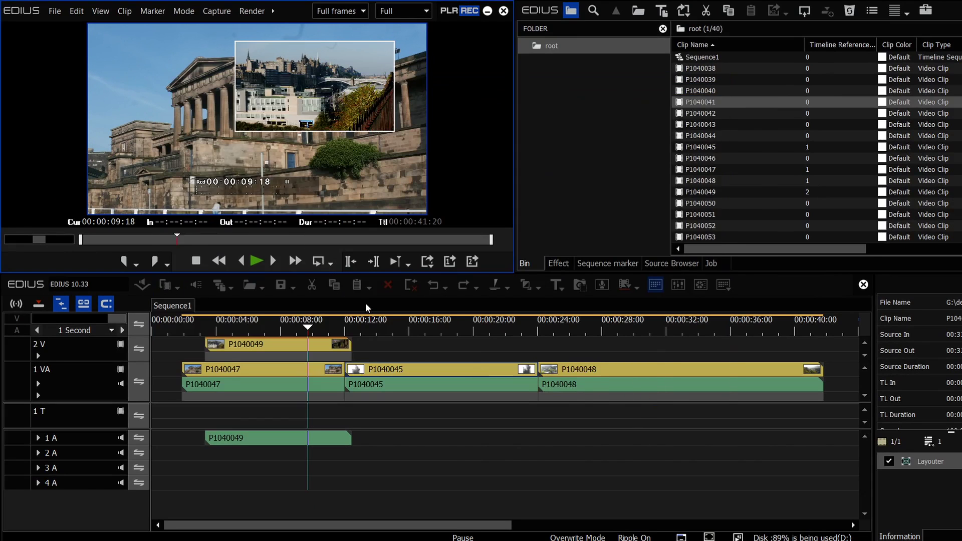
key(Return)
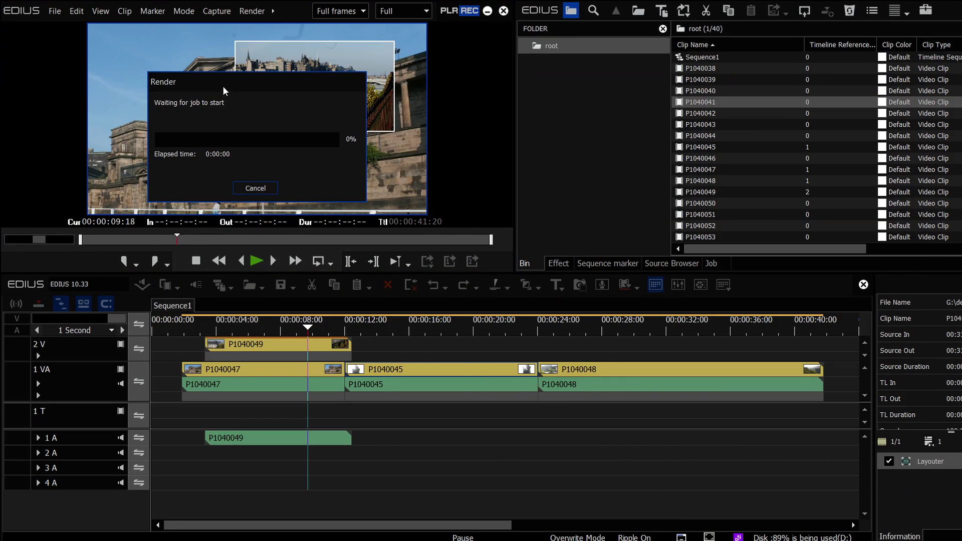
drag(224, 87, 434, 175)
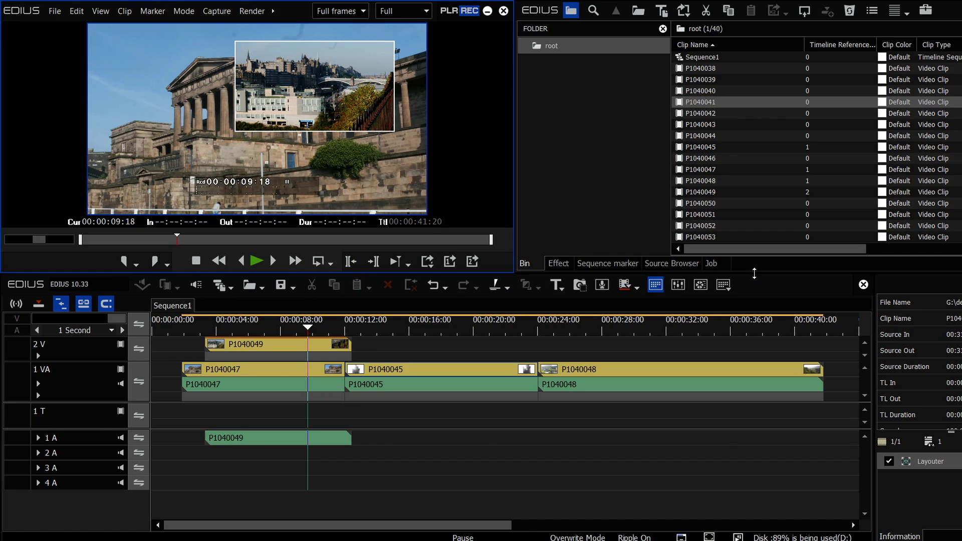
Step: Show the job list and check its Job Types filter
click(256, 344)
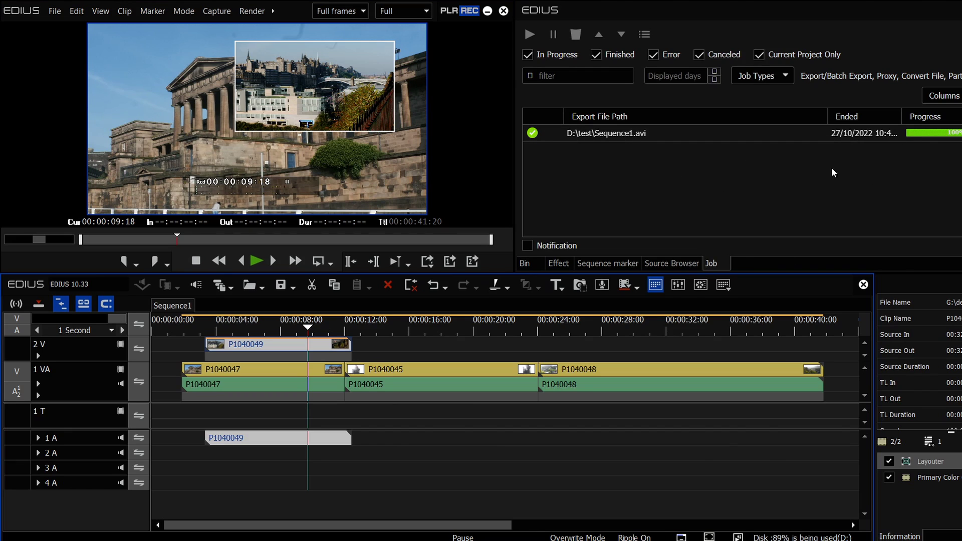
click(786, 79)
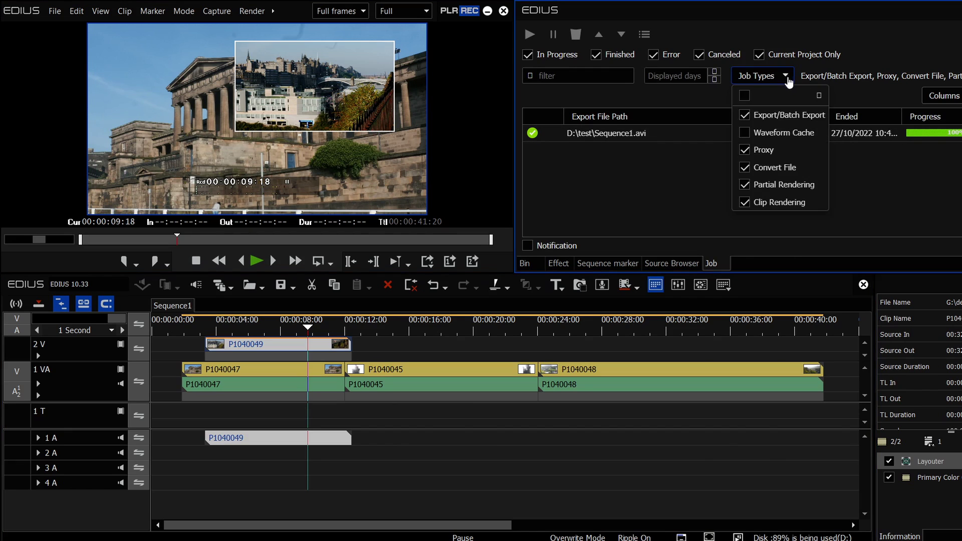
click(611, 188)
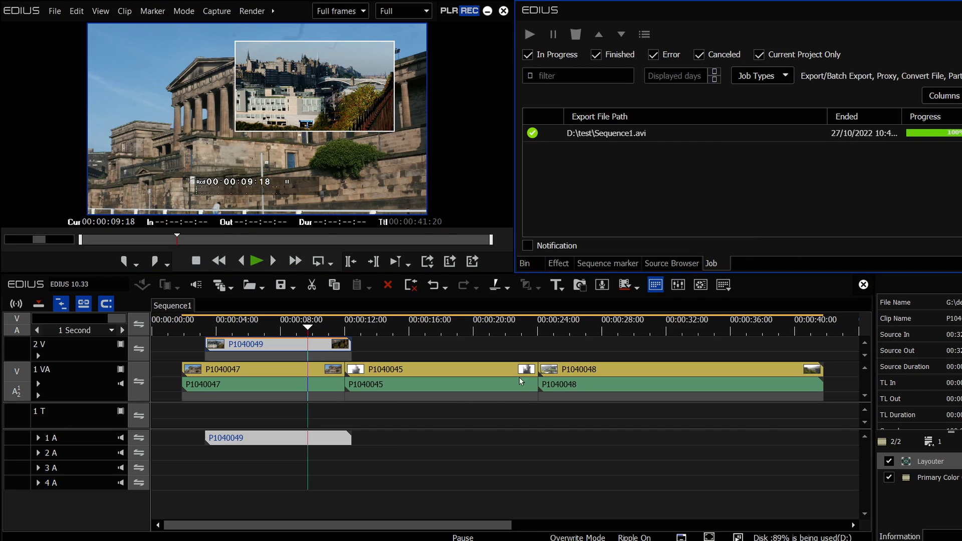
Step: Open and cancel User Settings, then render clip P1040049 on track 2V
click(287, 327)
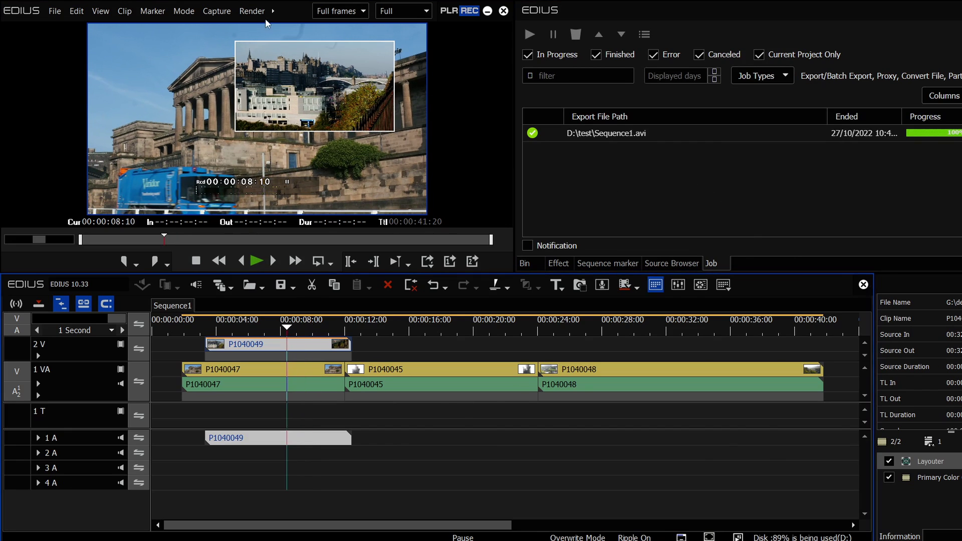
key(alt+s)
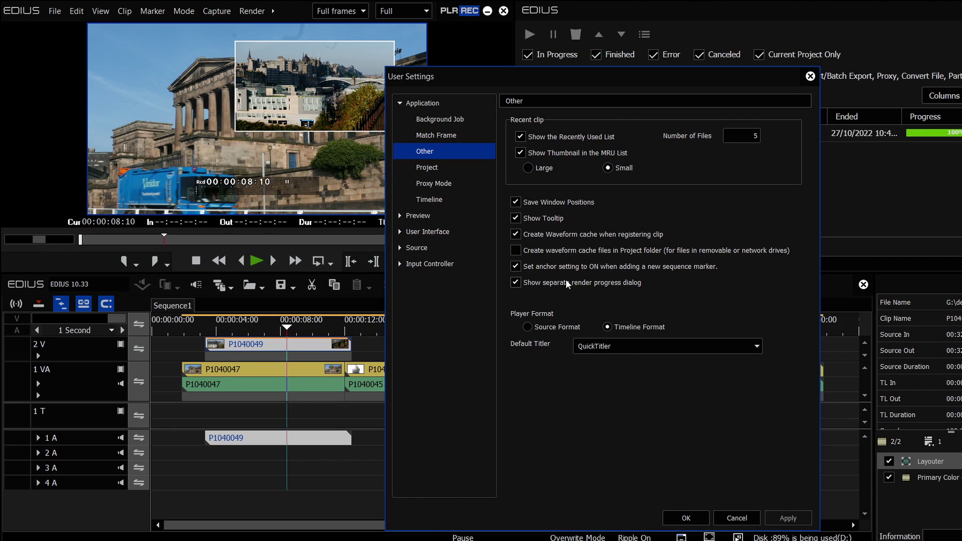
click(744, 519)
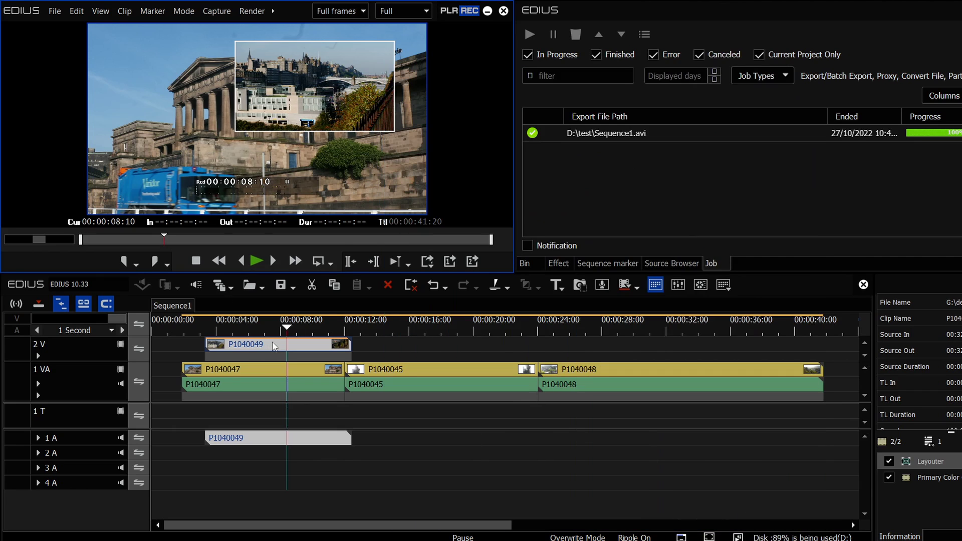
right_click(257, 339)
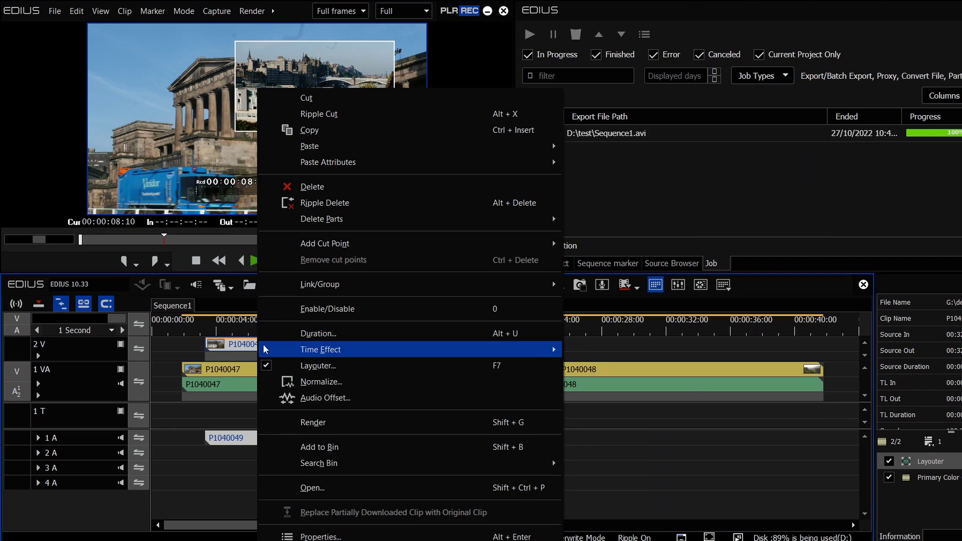
click(311, 423)
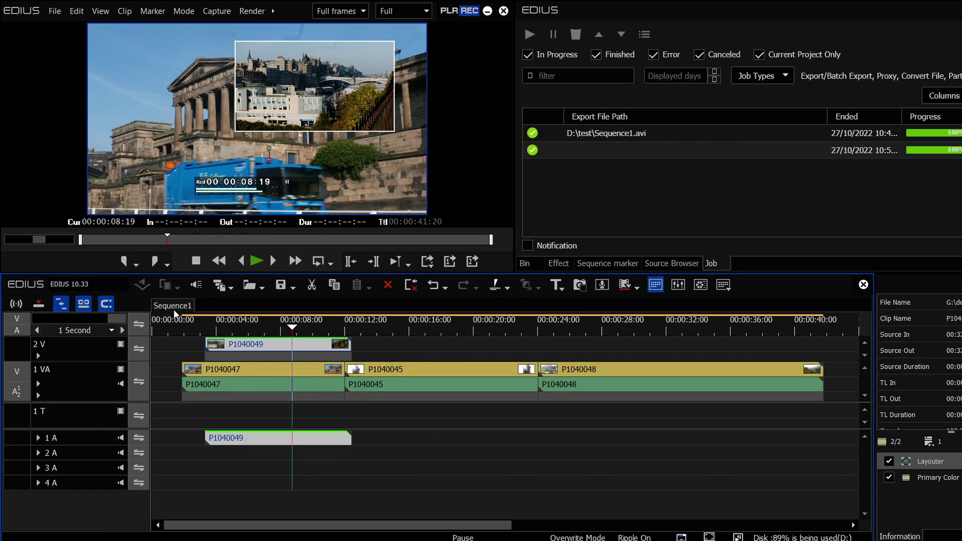
Step: Create Sequence2, nest Sequence1 on track 1 VA with its audio expanded, and view the jobs
key(ctrl+shift+n)
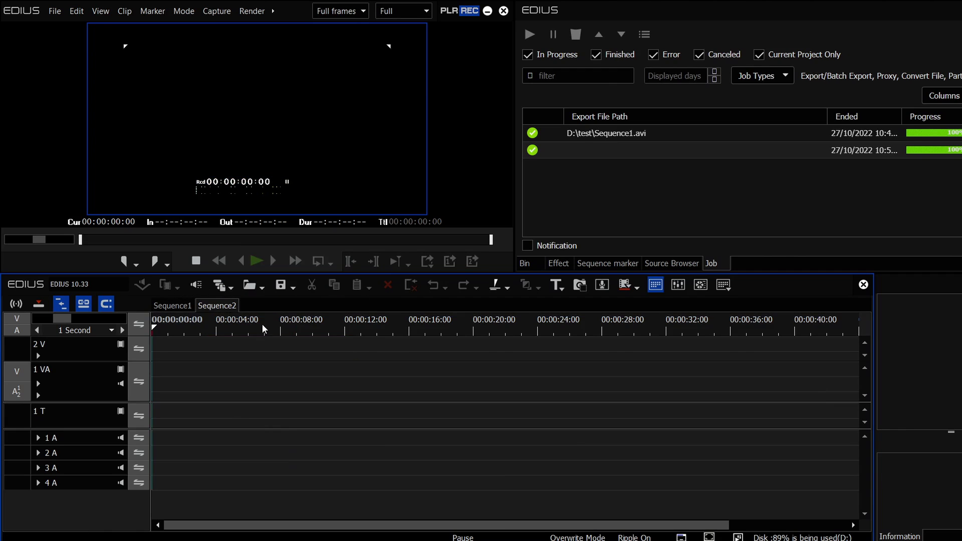
click(530, 264)
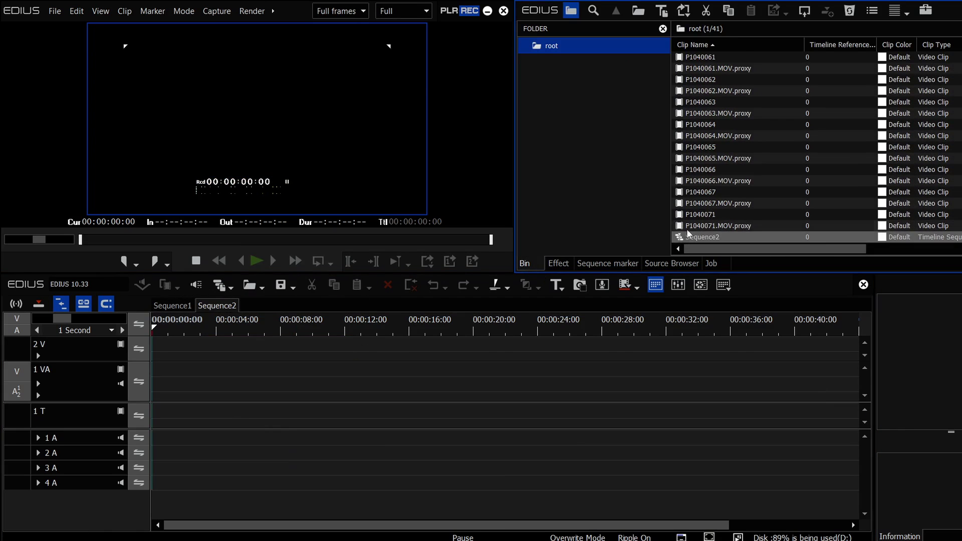
drag(702, 57, 233, 384)
click(38, 383)
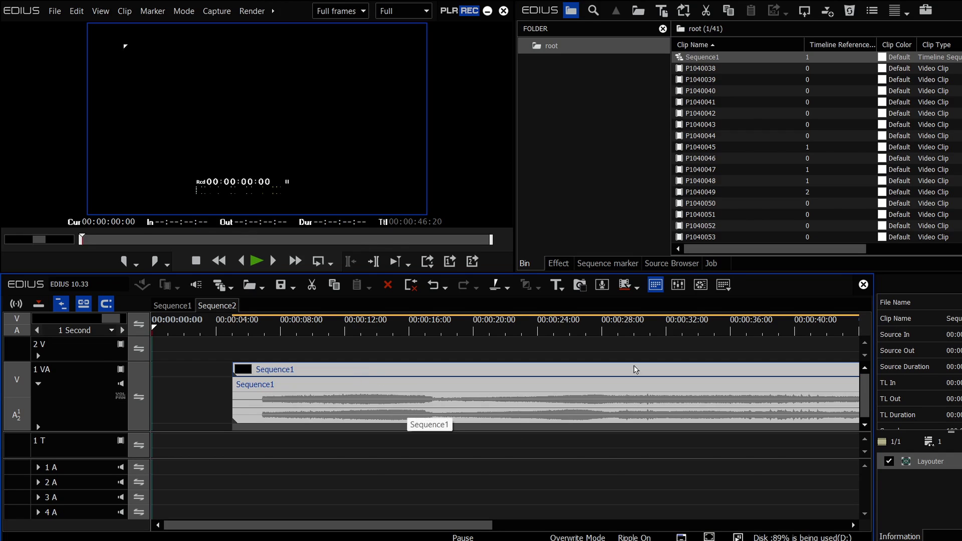
click(711, 264)
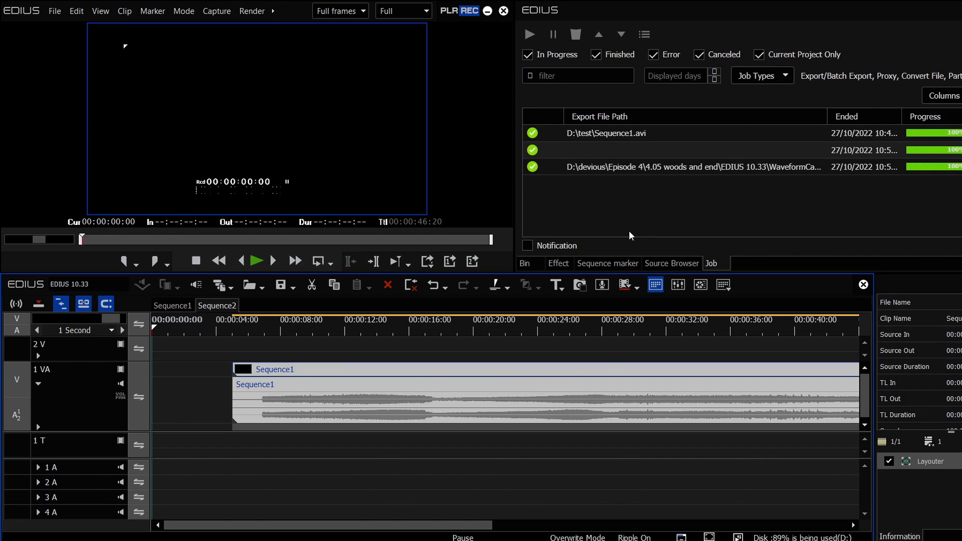
click(273, 11)
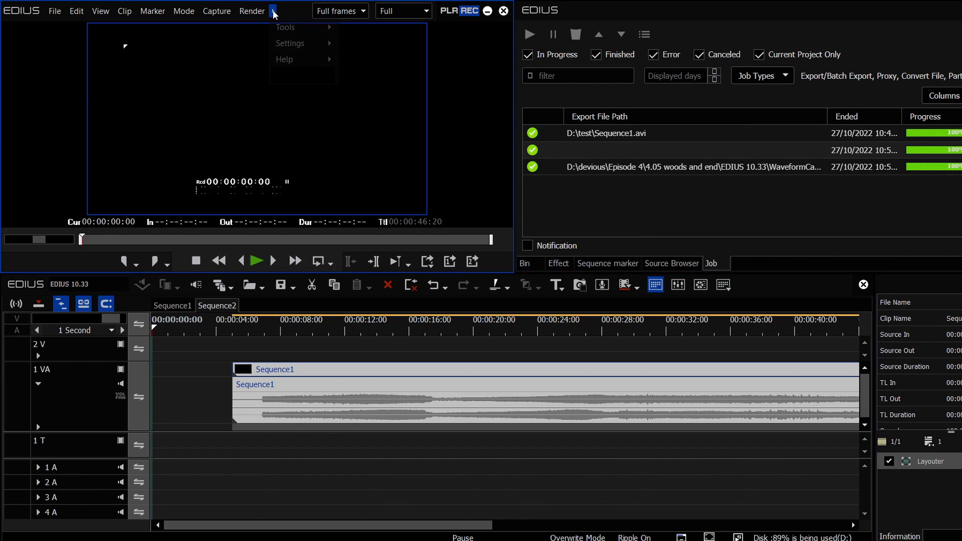
mouse_move(301, 43)
click(361, 59)
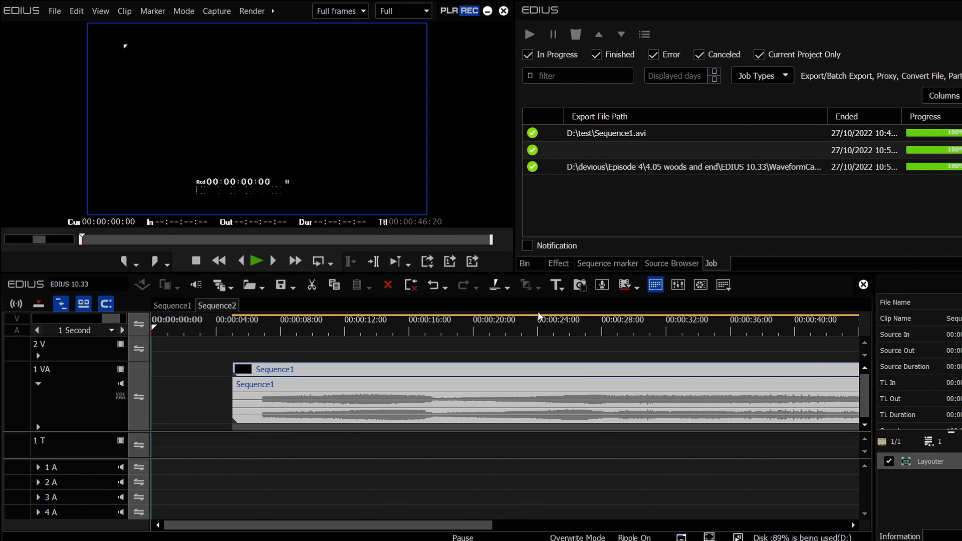
drag(517, 78, 436, 59)
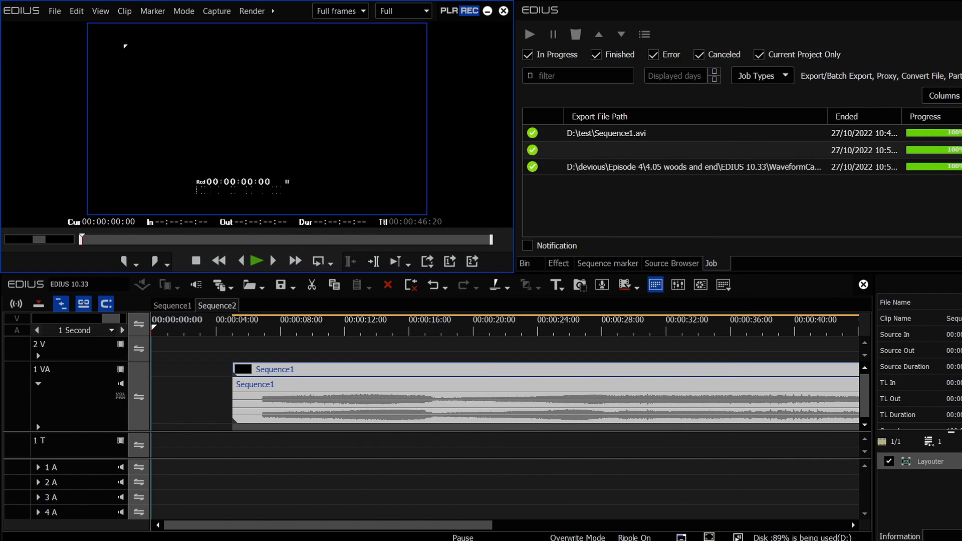
click(608, 499)
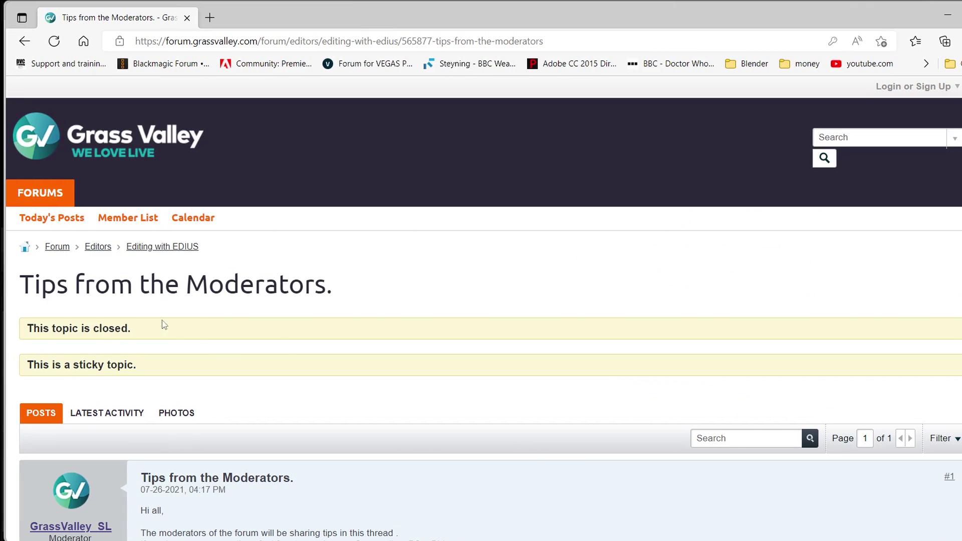
Step: Scroll the moderators' post down to the Norton Firewall screenshot granting GV Render Engine access
scroll(266, 299, down, 15)
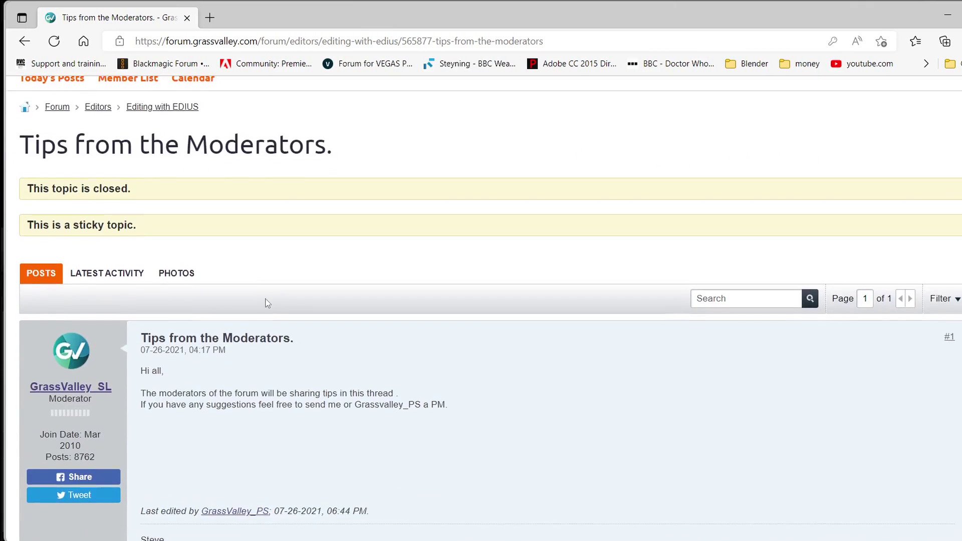
scroll(337, 269, down, 8)
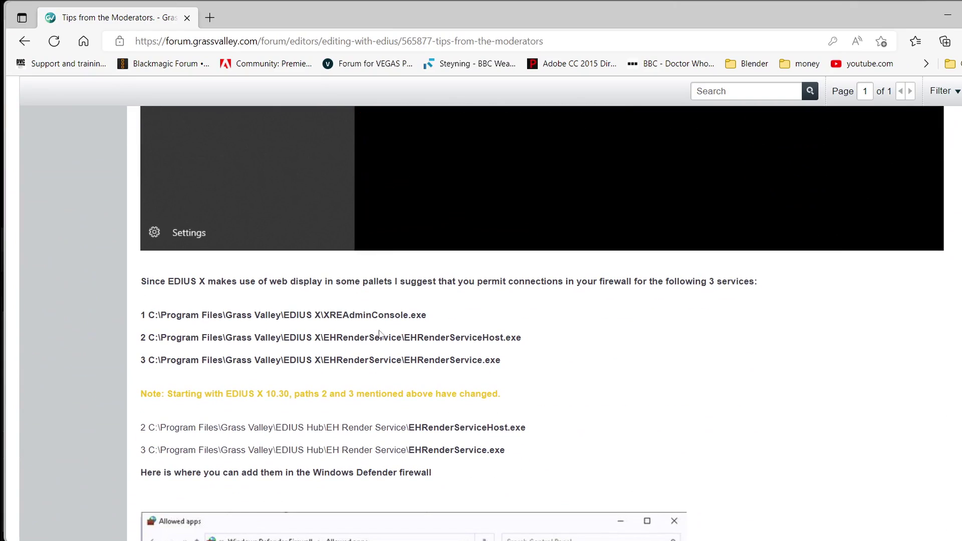
scroll(496, 343, down, 3)
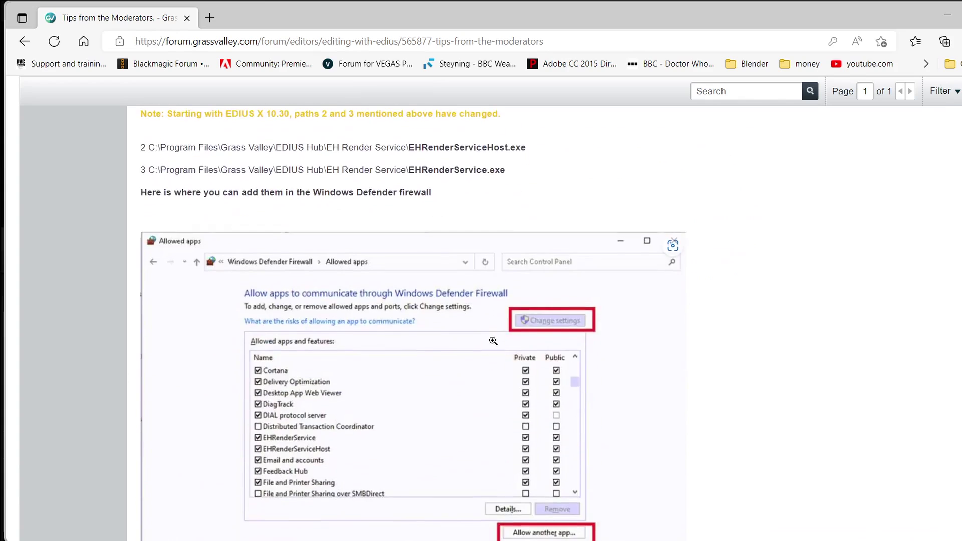
scroll(493, 341, down, 10)
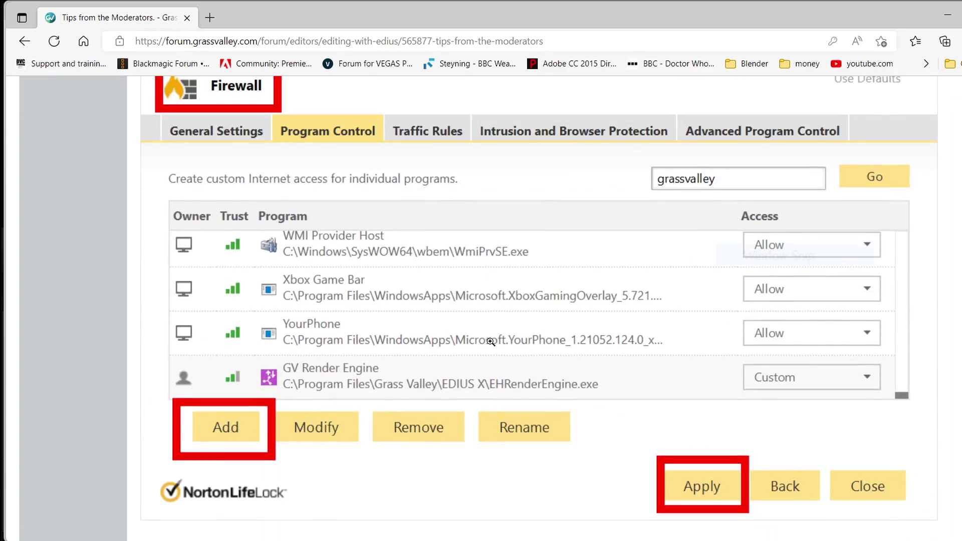
scroll(490, 342, up, 4)
scroll(345, 268, down, 3)
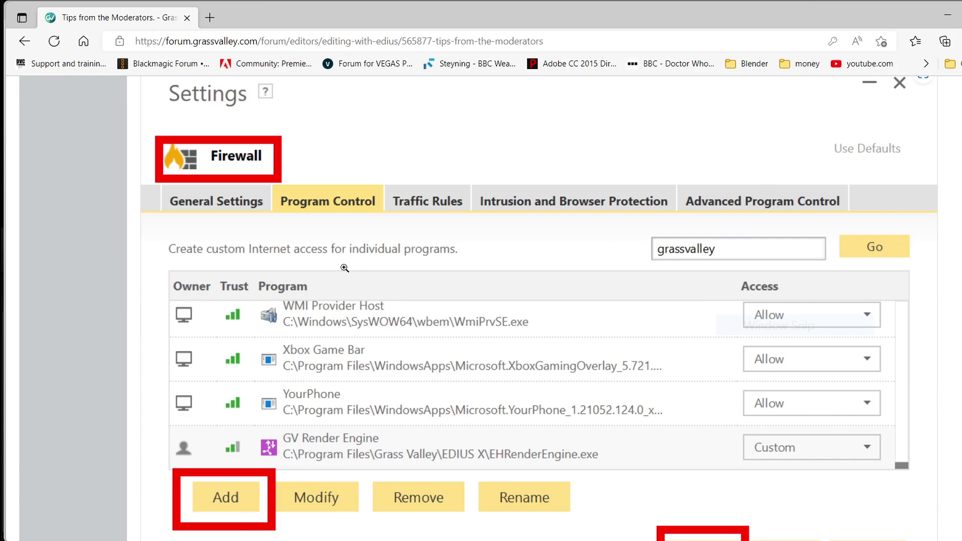
scroll(345, 268, down, 3)
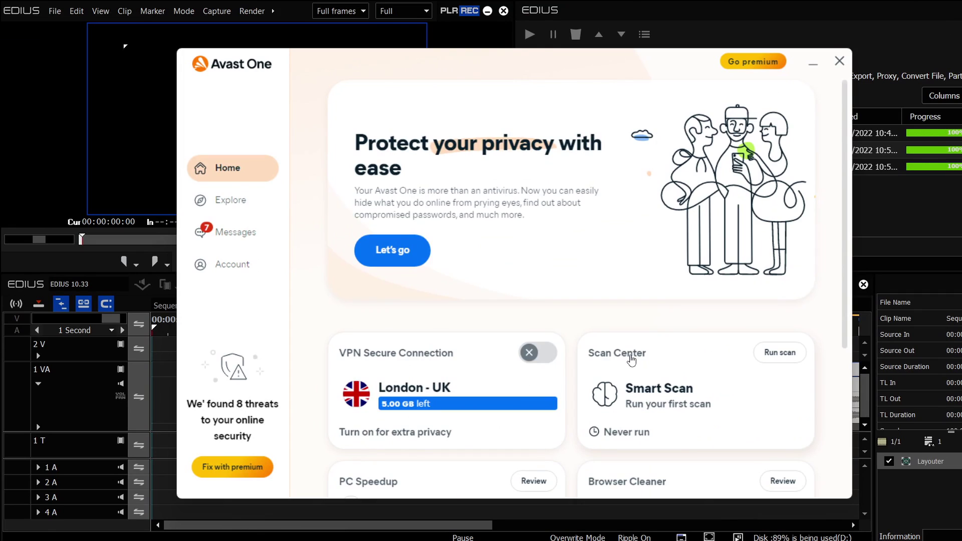
Step: Check File Shield's Exceptions list for both Grass Valley folders, then view Ransomware Protection
click(229, 203)
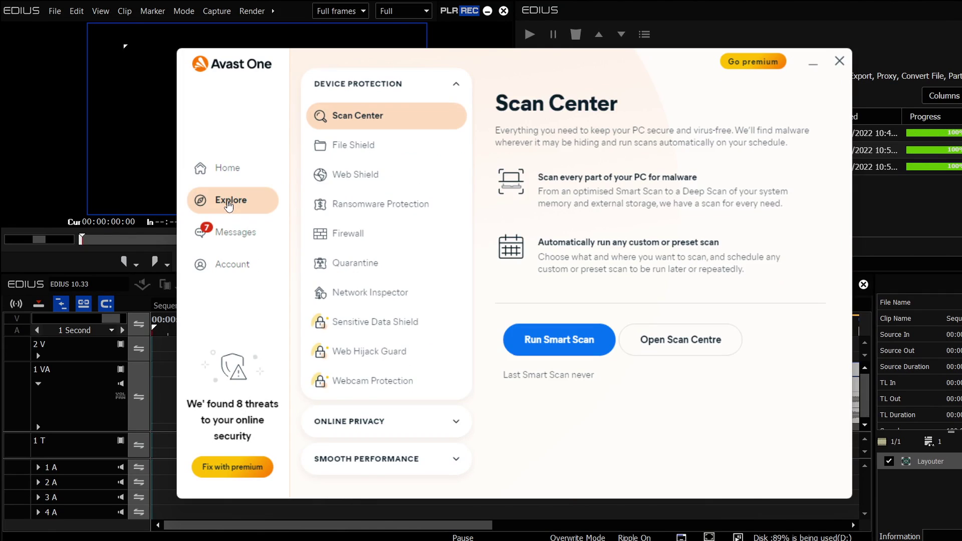
click(347, 149)
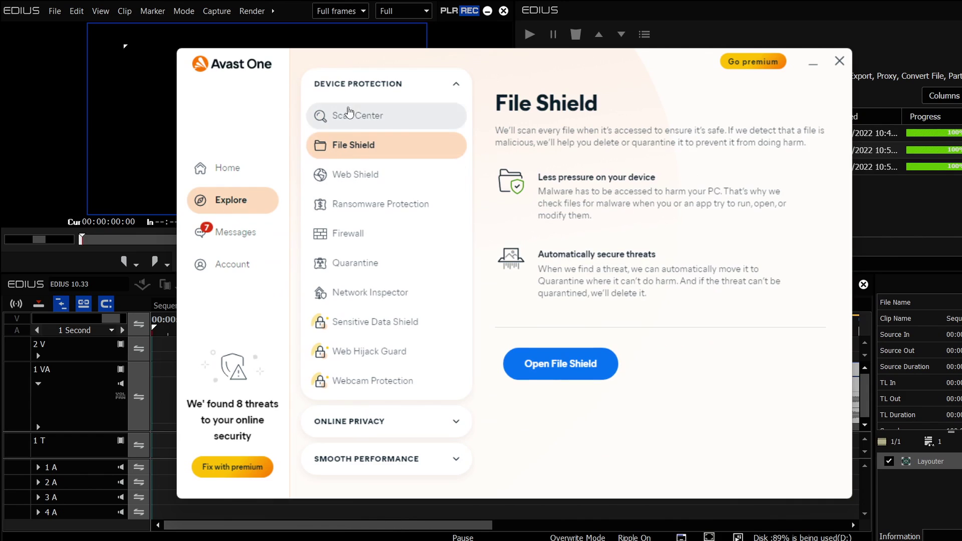
click(567, 372)
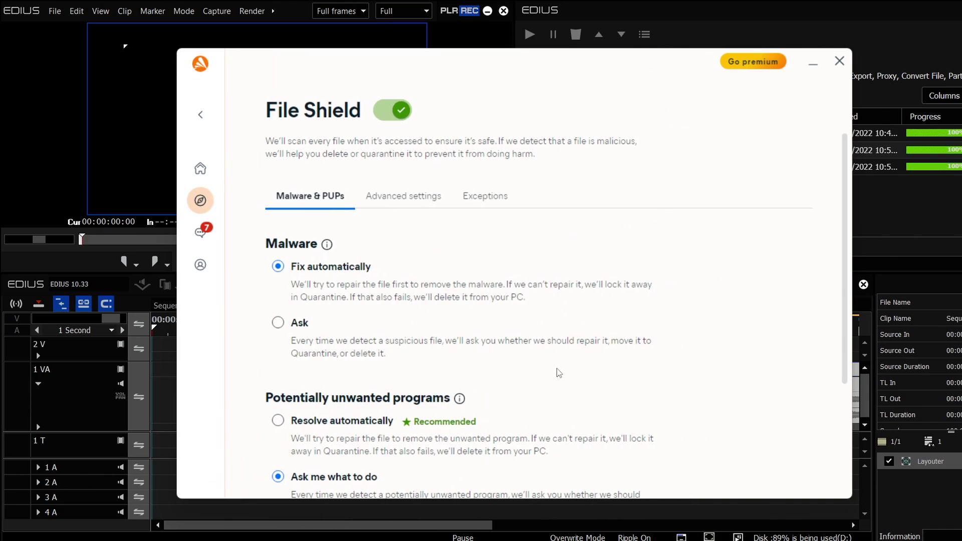
click(484, 204)
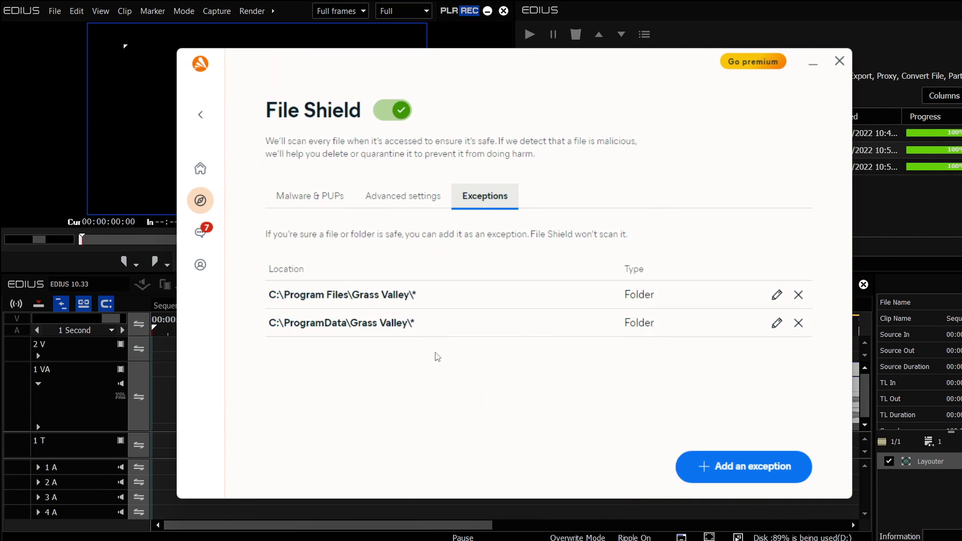
click(200, 115)
click(360, 206)
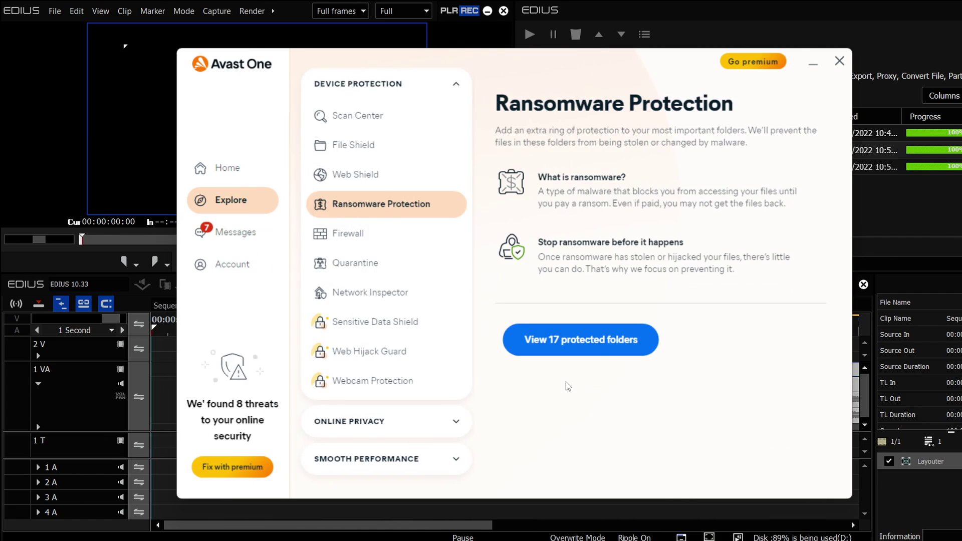
Step: Review the 17 ransomware-protected folders, then view the Firewall's advanced network security options
click(607, 353)
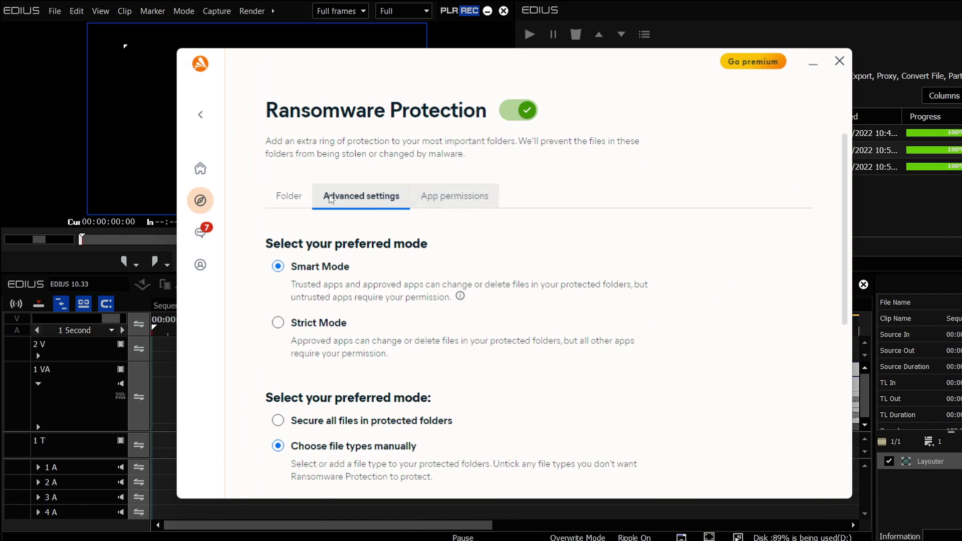
click(289, 200)
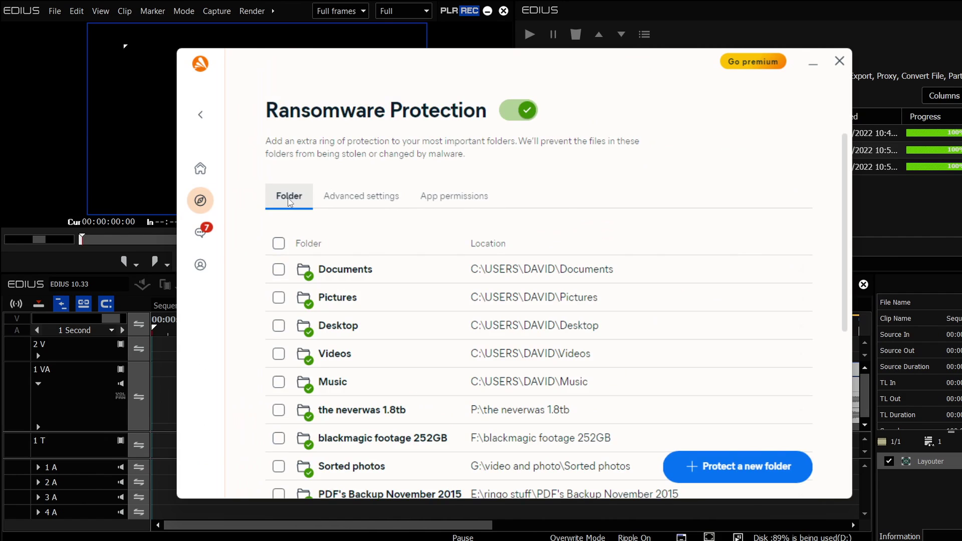
click(201, 115)
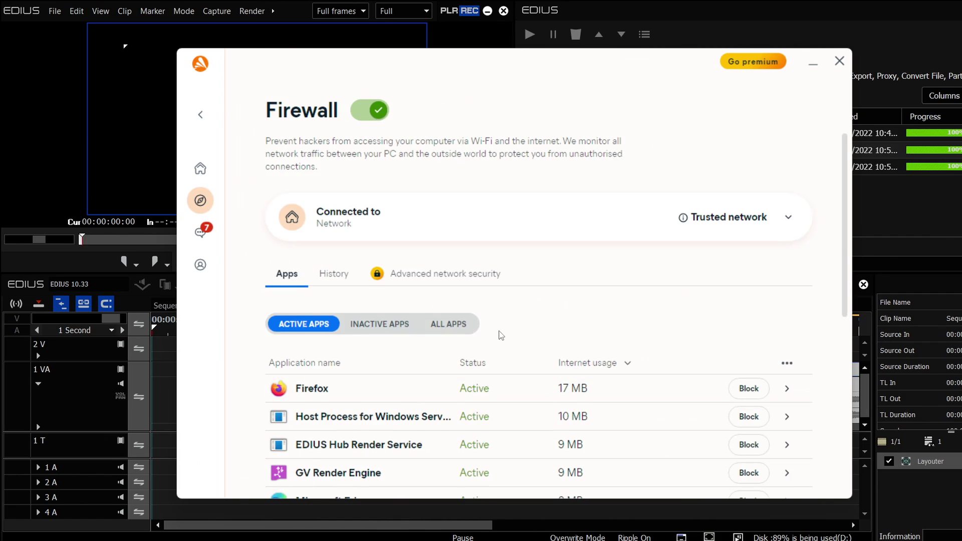
scroll(501, 335, down, 3)
click(455, 142)
Step: Confirm GV Render Engine and EDIUS appear in the Firewall Apps list, then close Avast One
scroll(502, 322, down, 3)
scroll(502, 322, up, 3)
click(287, 262)
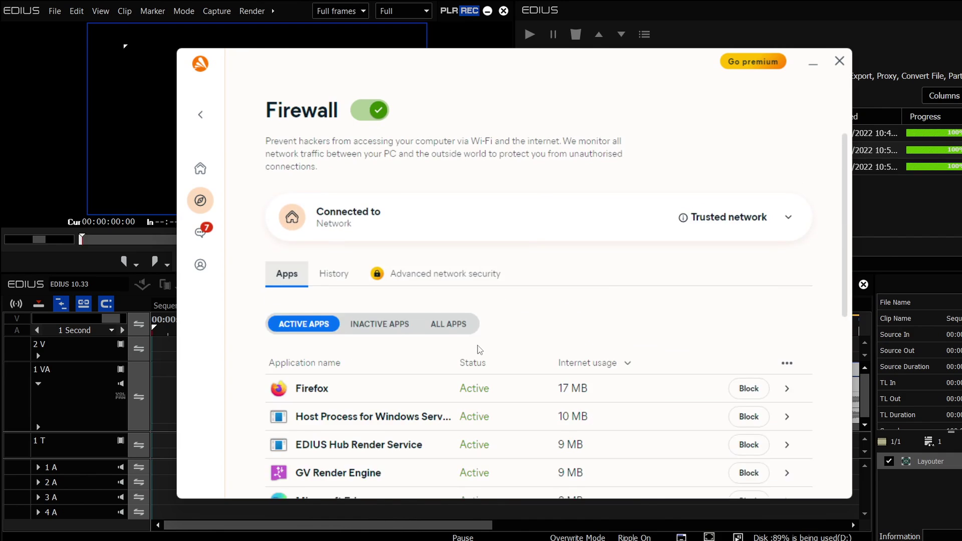
scroll(477, 345, down, 4)
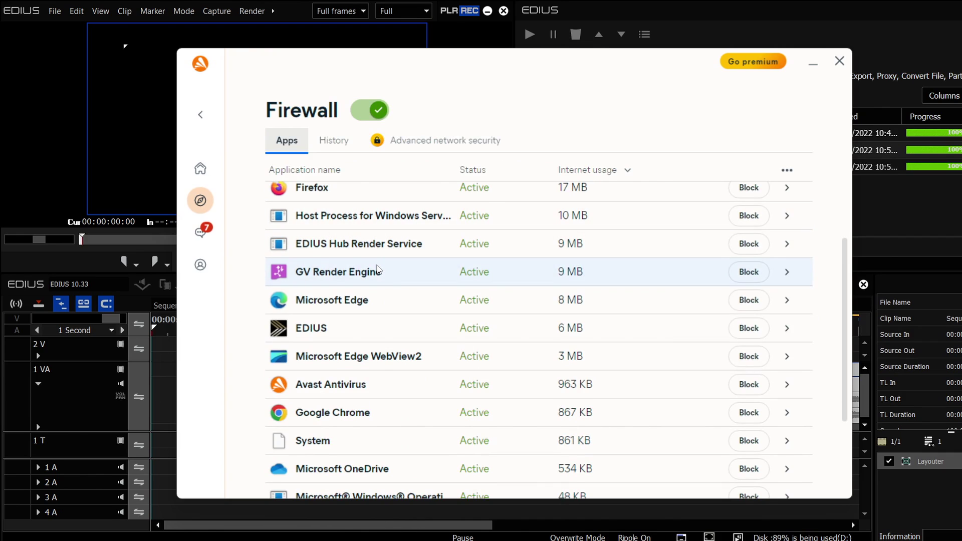
click(840, 61)
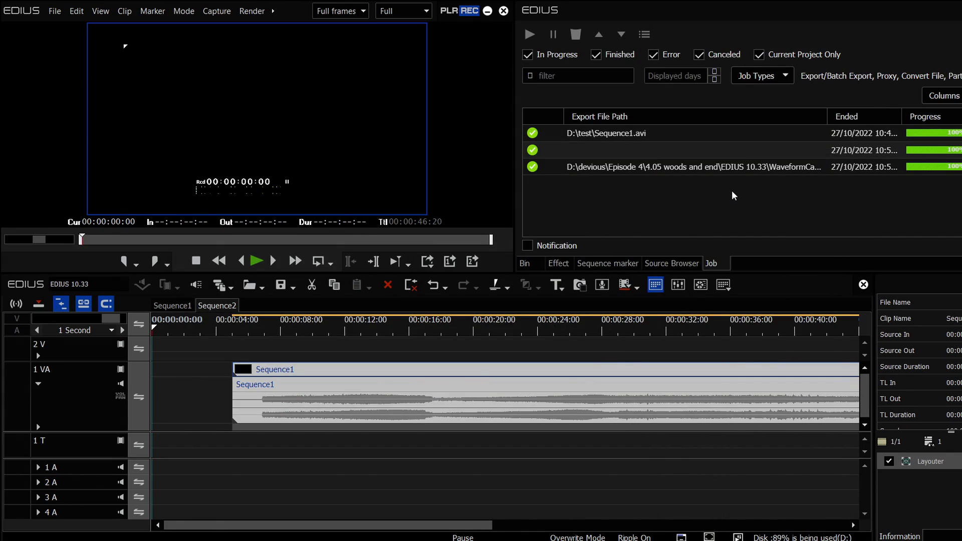
click(273, 11)
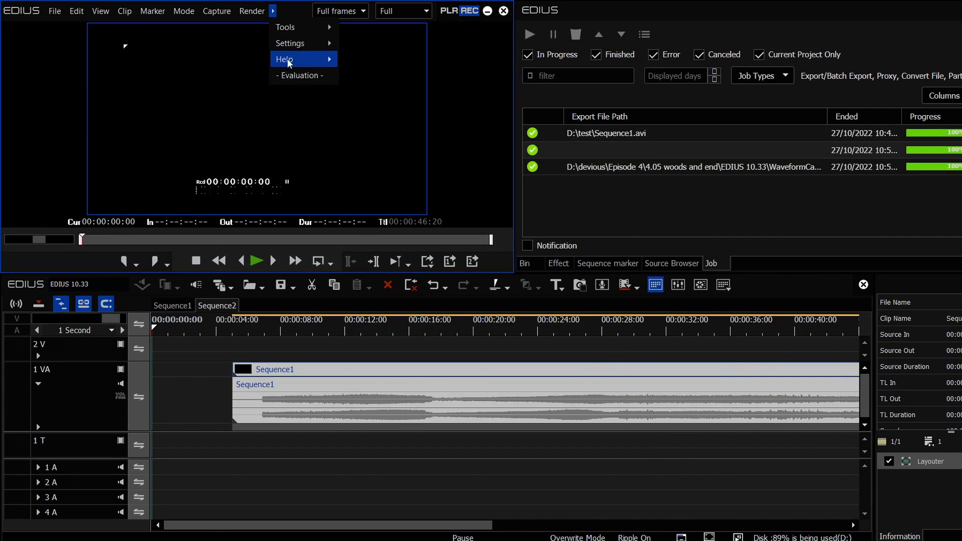
mouse_move(293, 44)
click(344, 48)
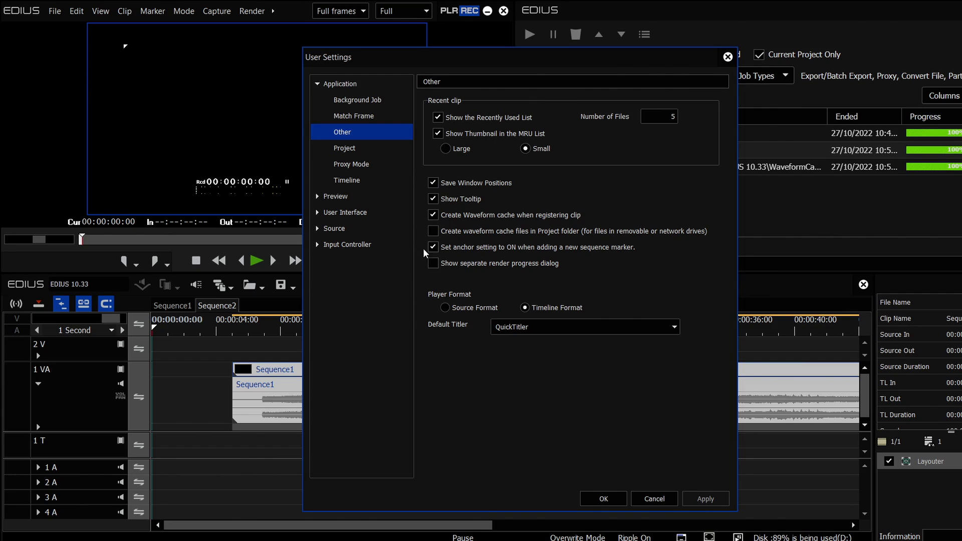
key(Escape)
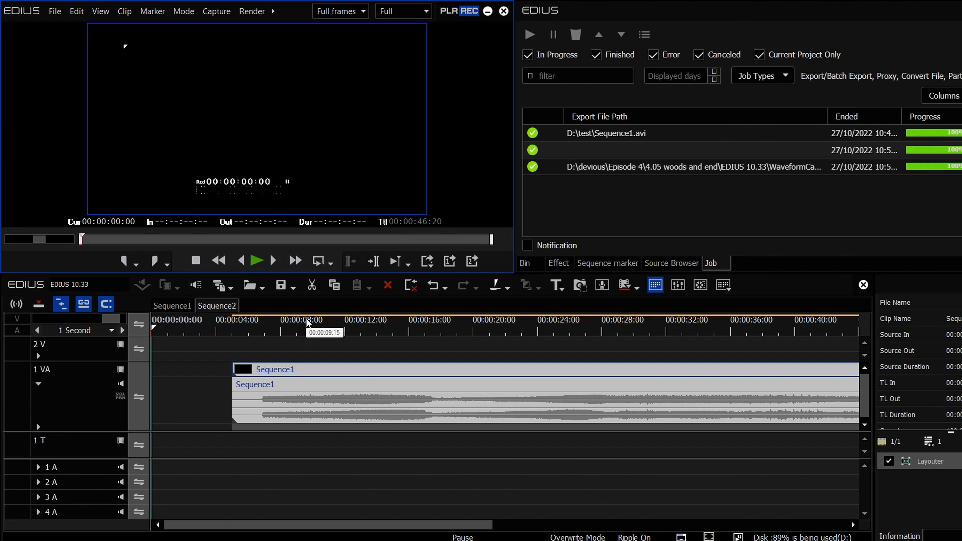
Step: Switch to Sequence1 and reveal bin clip P1040042's source file in Explorer's scotland folder
click(175, 307)
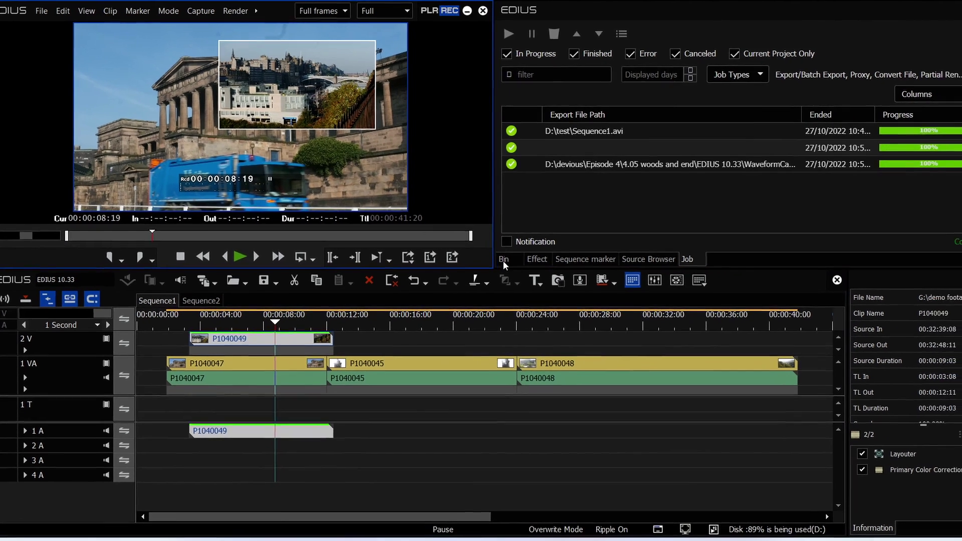
click(524, 263)
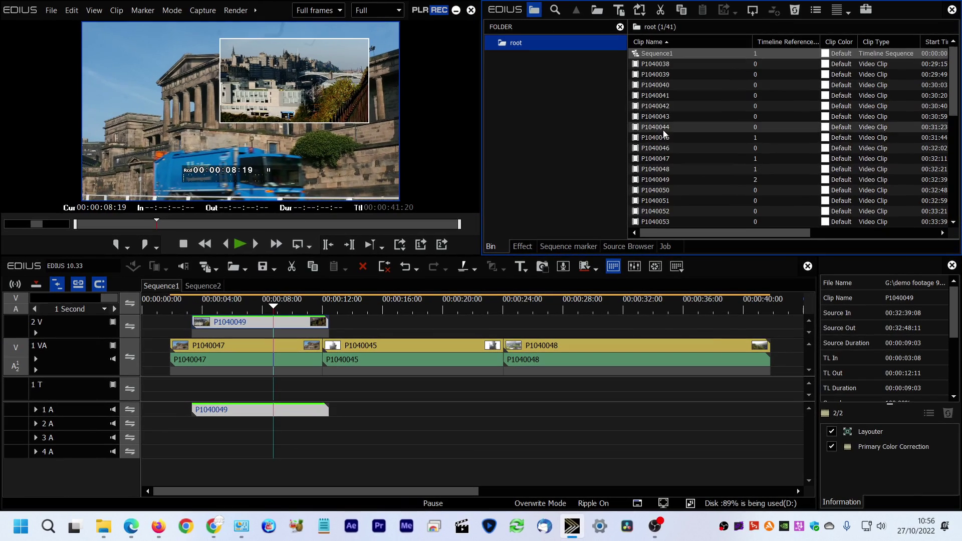
click(645, 111)
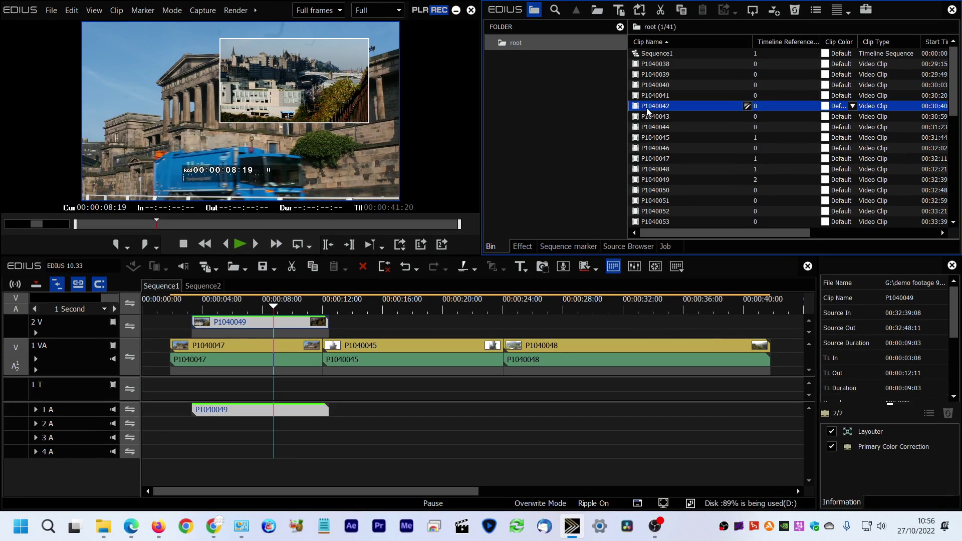
right_click(660, 109)
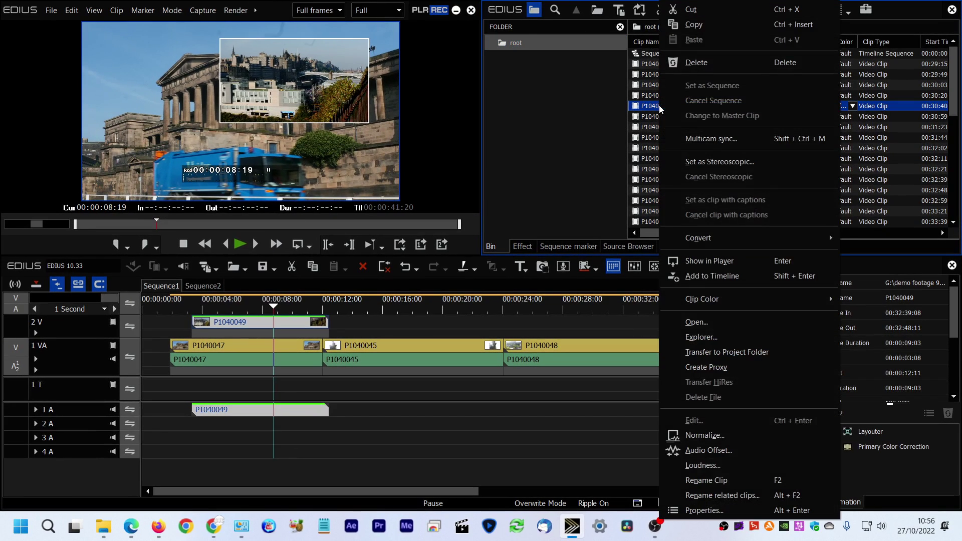
click(702, 337)
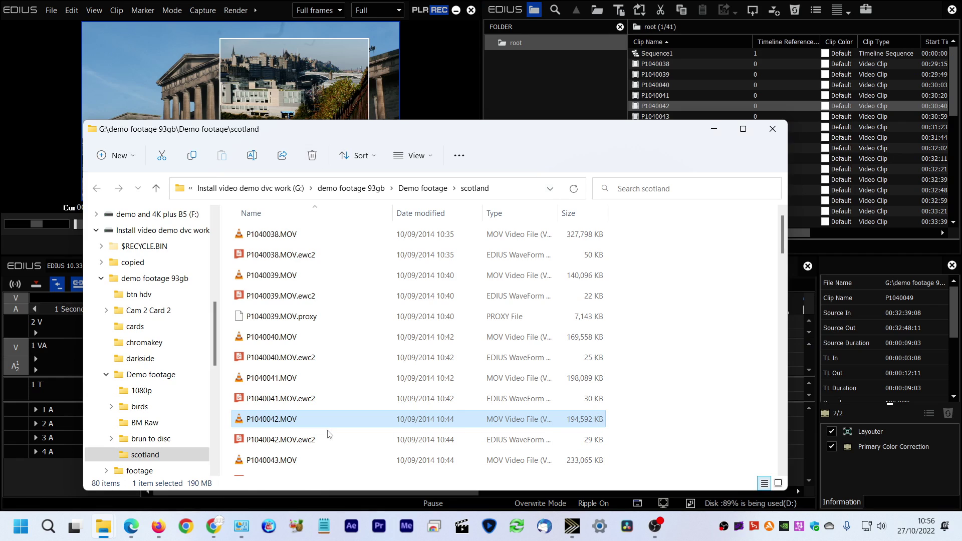
click(466, 78)
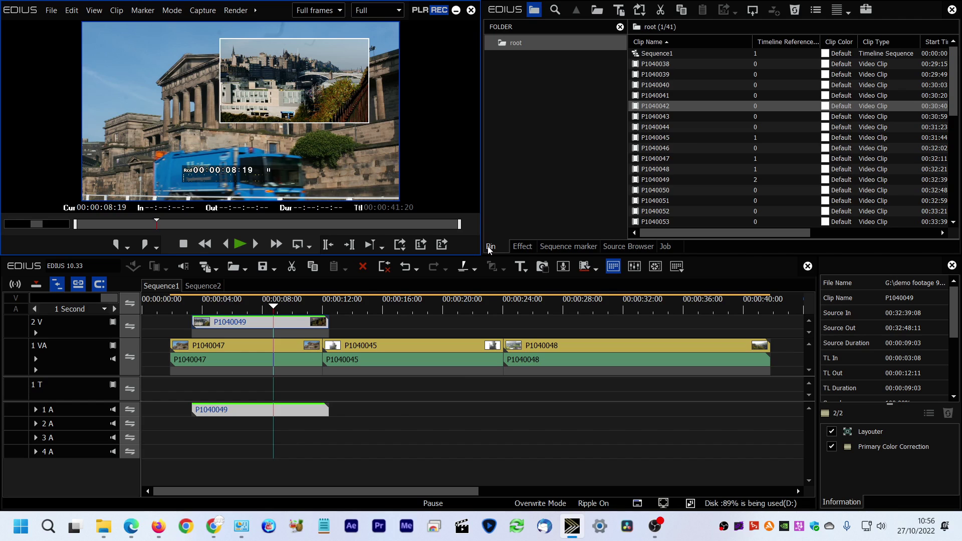
Step: Reveal P1040043.MOV in Explorer's scotland folder, then return to the timeline at 00:00:09:02
mouse_move(106, 536)
click(559, 299)
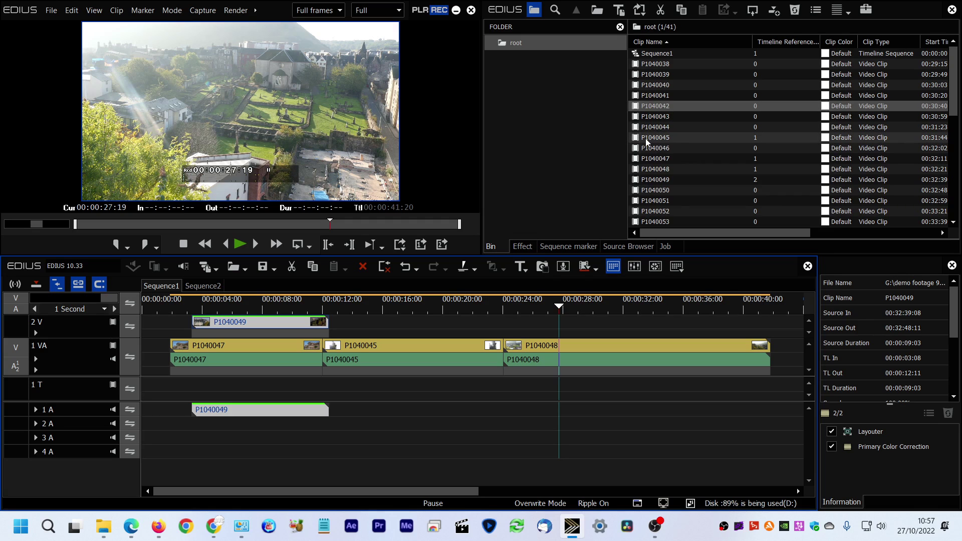
right_click(646, 118)
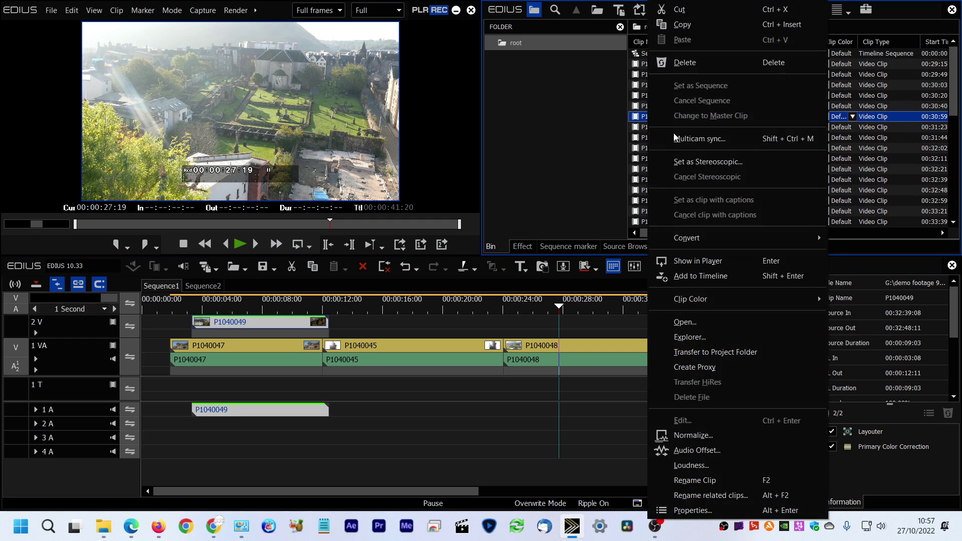
click(690, 337)
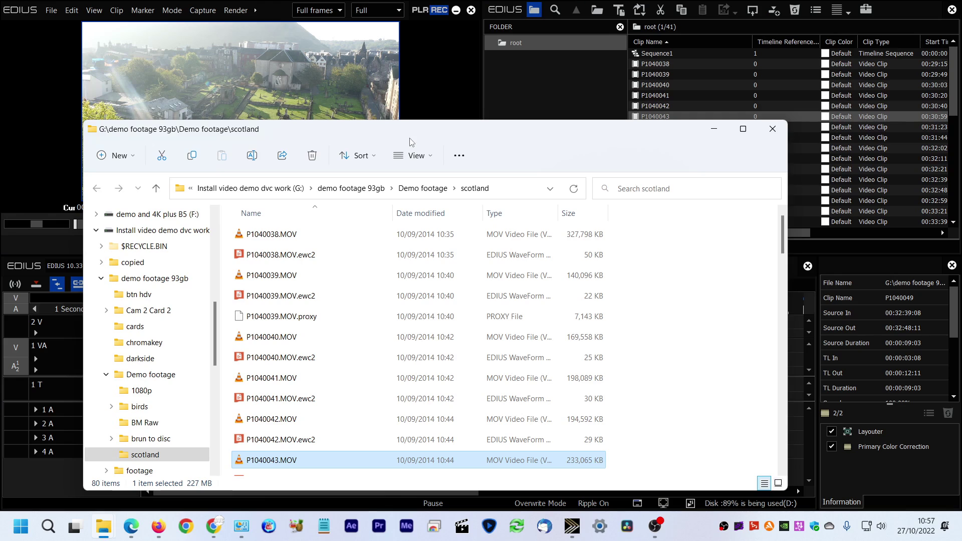
key(alt+Tab)
click(280, 307)
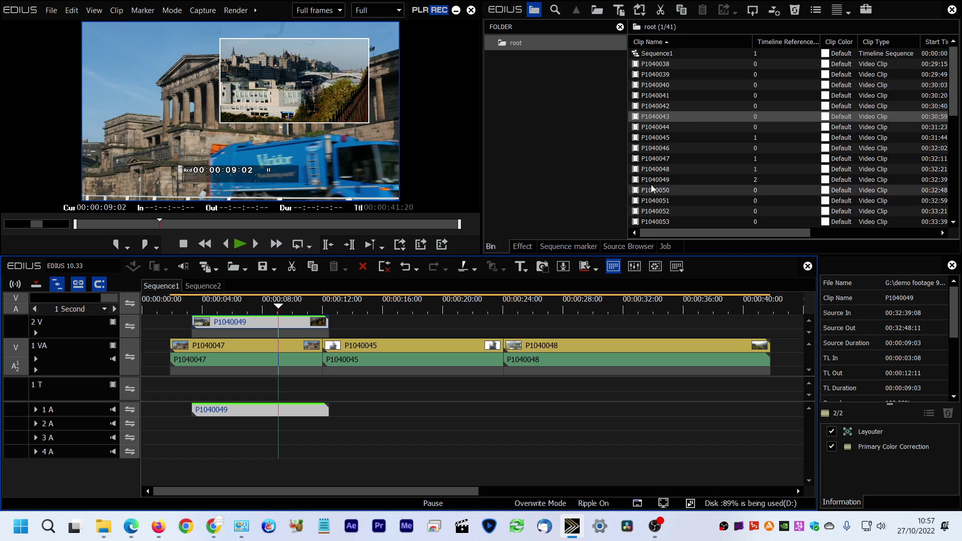
Step: Set the playhead to 00:00:06:20 and switch the monitors to Dual Mode
drag(229, 310, 251, 365)
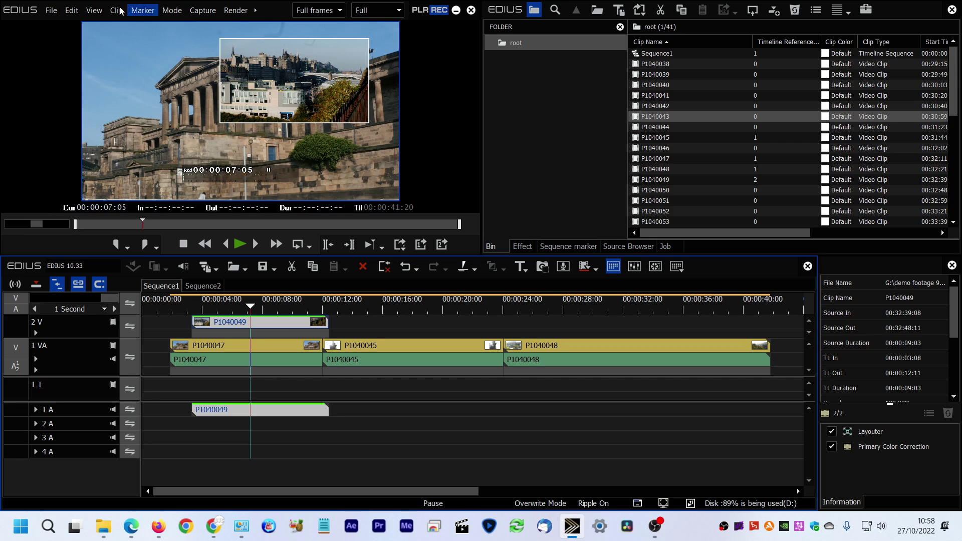
click(93, 10)
click(141, 207)
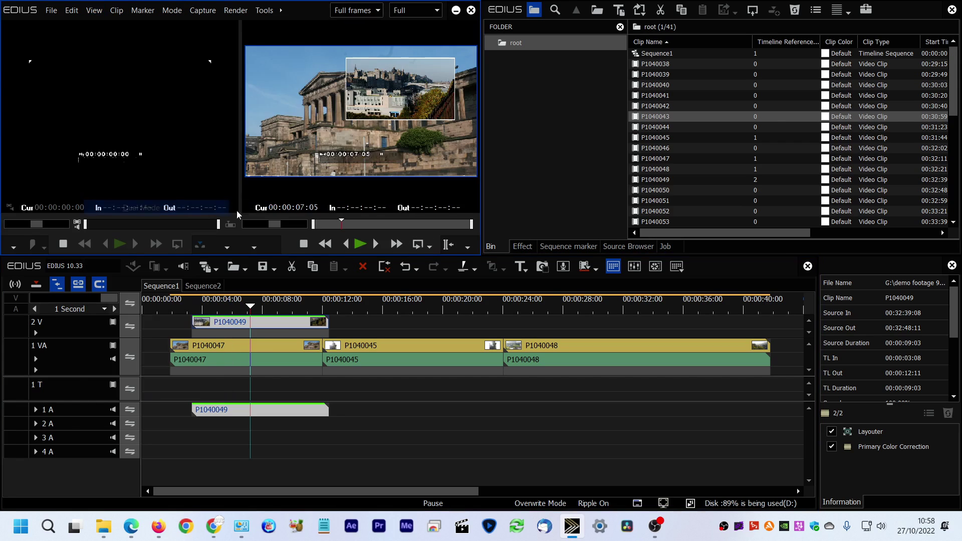
Step: Load clip P1040052 into the source monitor and play it
double_click(655, 137)
click(646, 169)
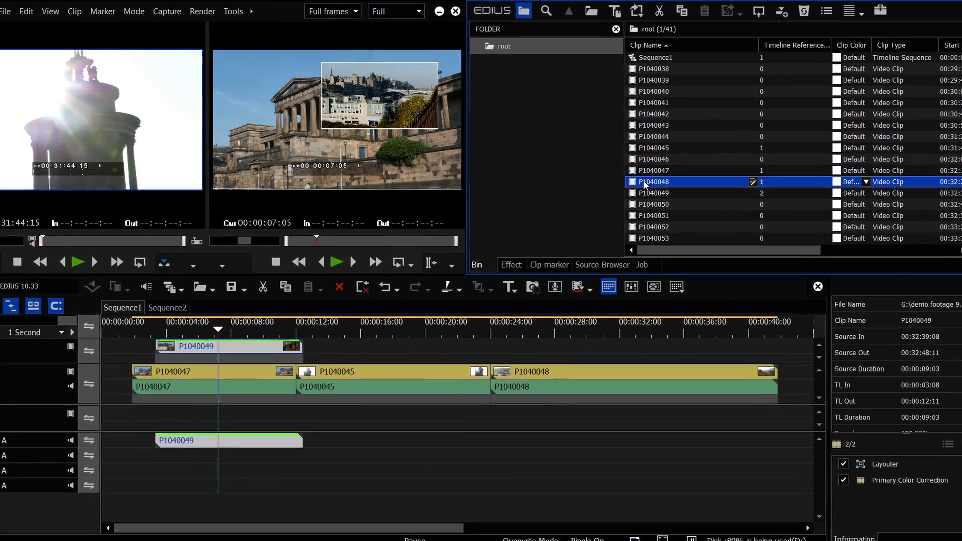
click(642, 209)
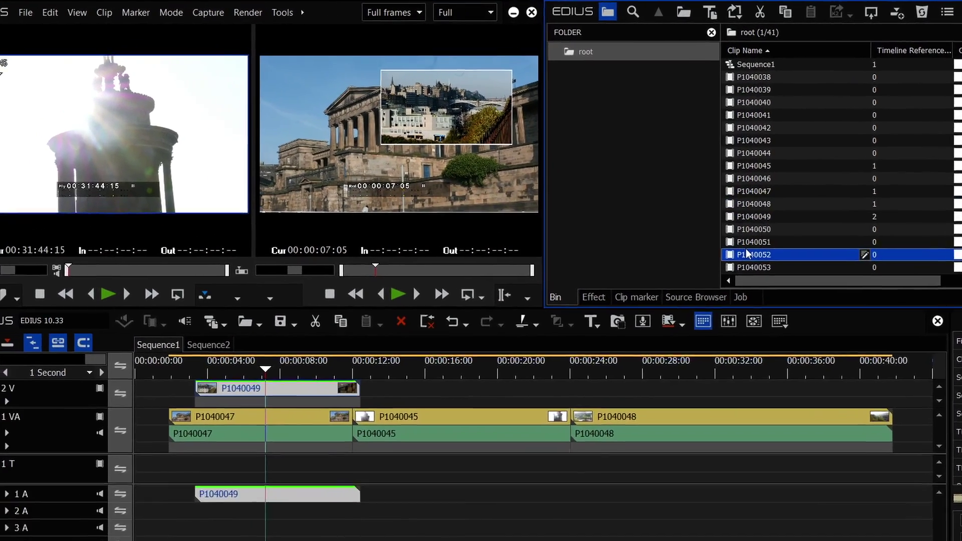
double_click(746, 252)
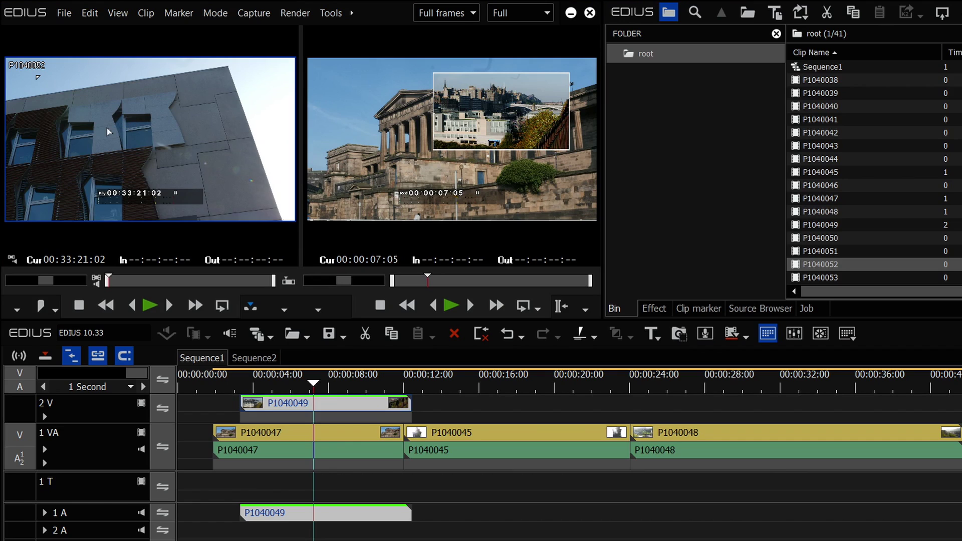
click(106, 128)
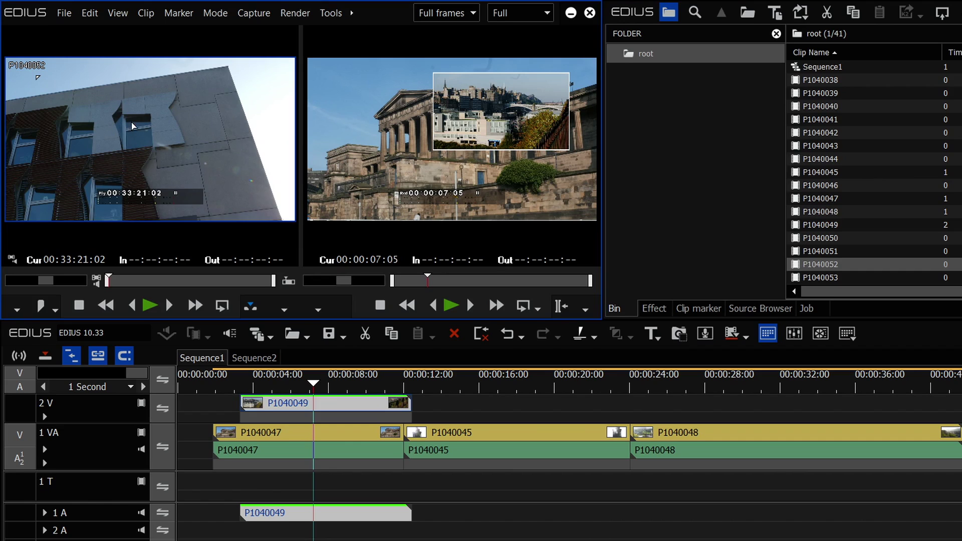
key(space)
Step: Replace the 2V picture-in-picture clip with P1040052 via Paste > Clip, keeping its layout
drag(230, 244, 272, 410)
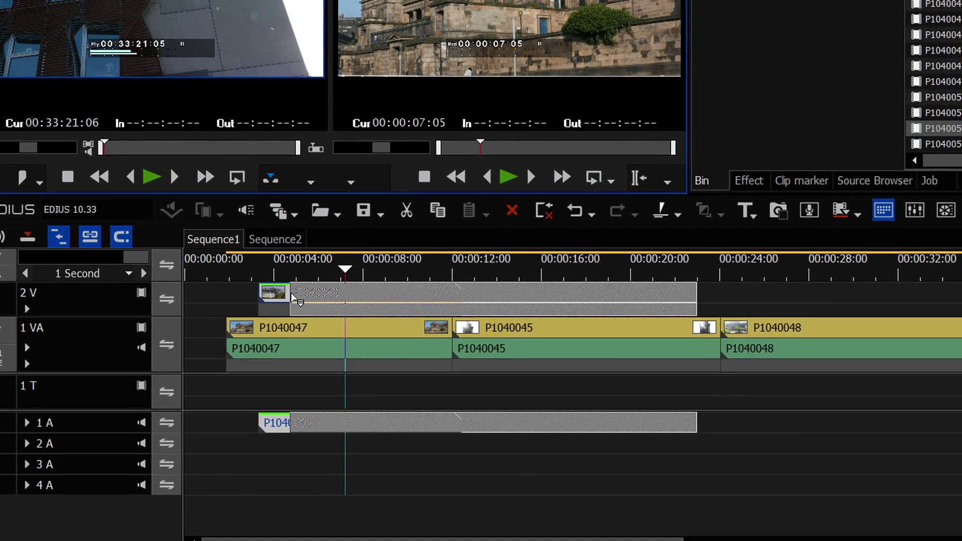
drag(296, 299, 296, 299)
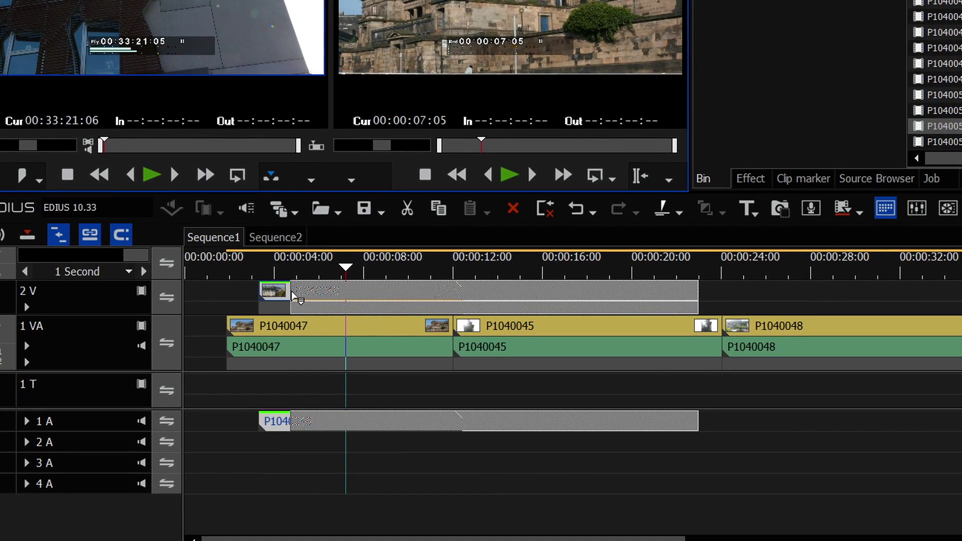
right_click(293, 295)
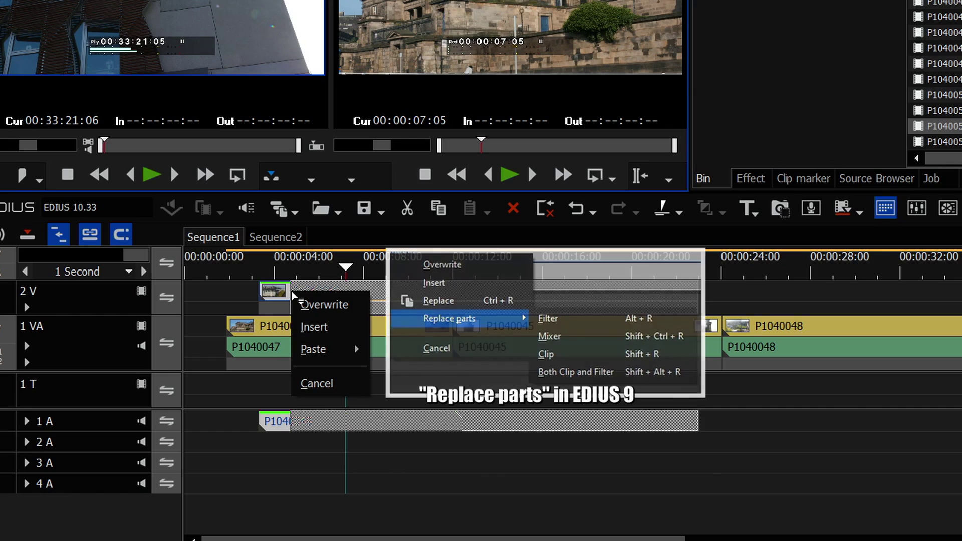
mouse_move(332, 354)
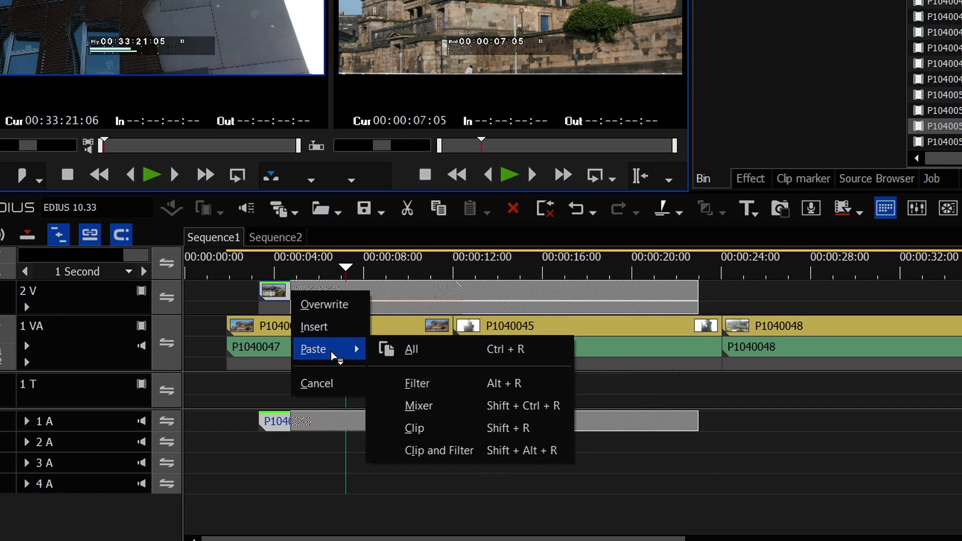
click(505, 430)
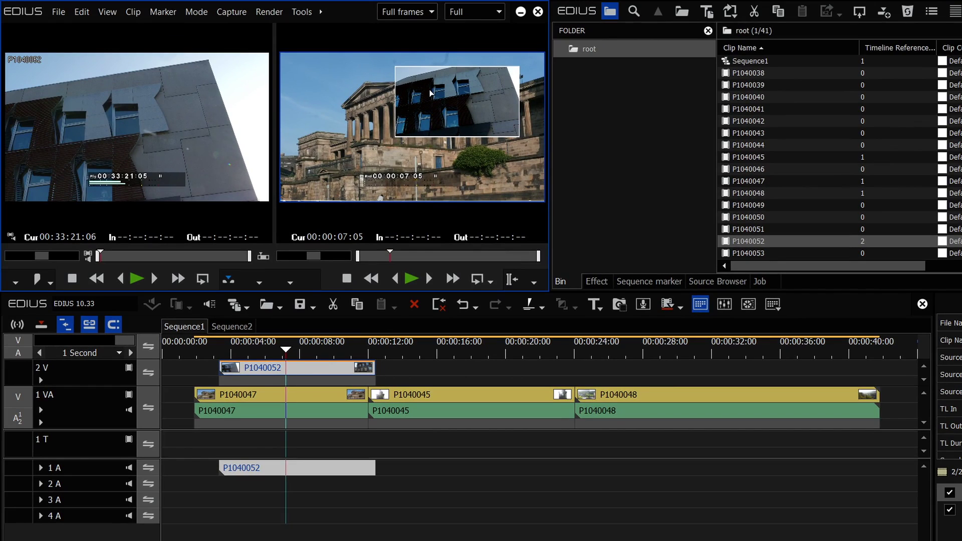
click(256, 361)
click(303, 356)
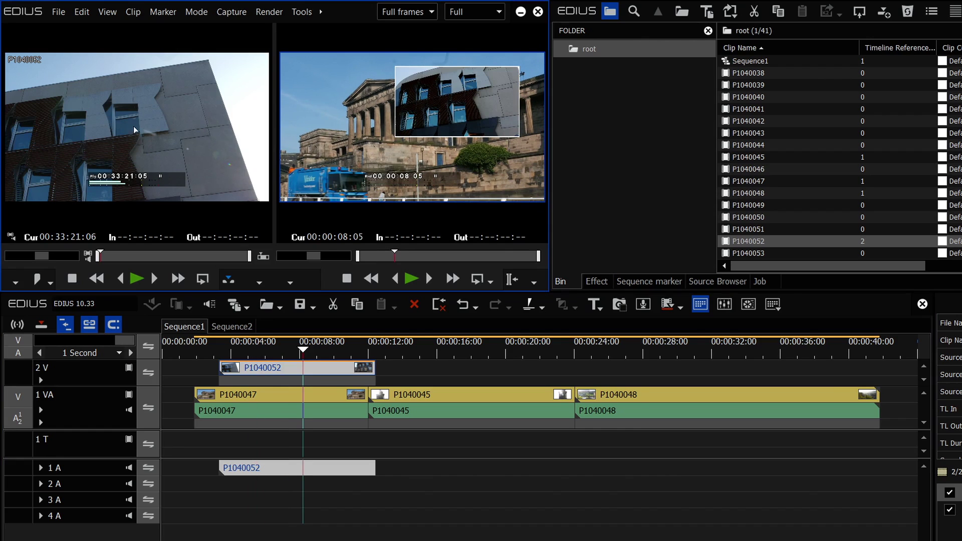
Step: Paste P1040052 over P1040047 on 1 VA as a clip, then scrub to 00:00:08:06 to check
drag(396, 398, 264, 398)
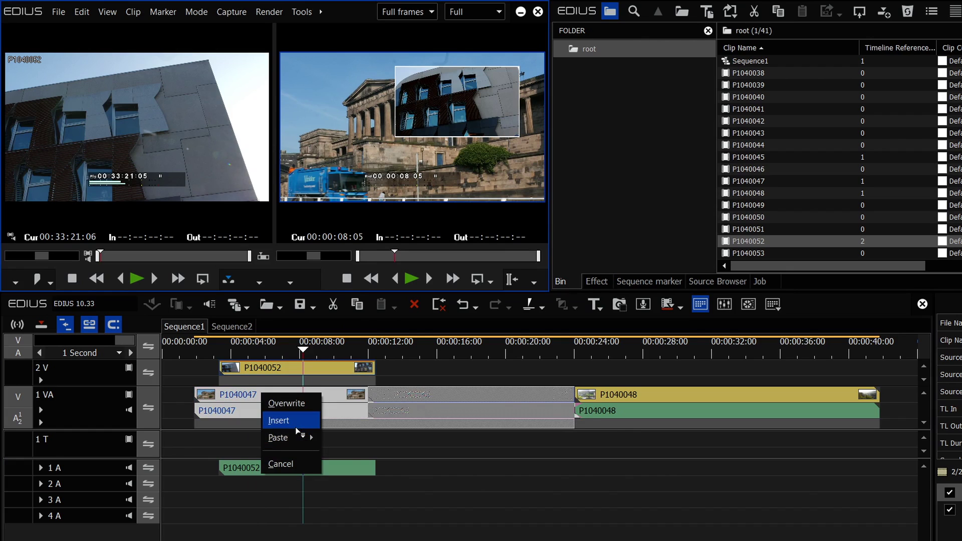
mouse_move(288, 437)
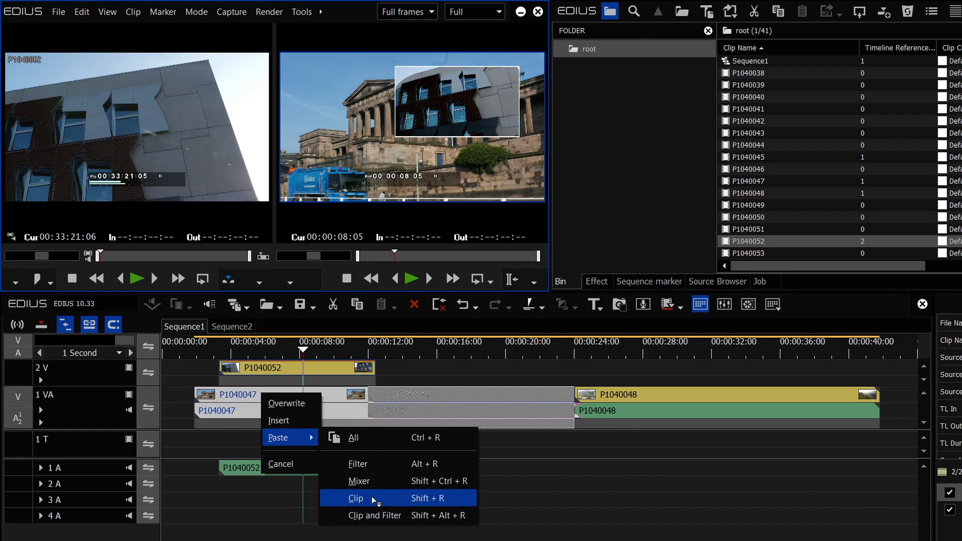
click(356, 498)
mouse_move(271, 353)
mouse_down()
mouse_move(211, 351)
mouse_move(270, 363)
mouse_up()
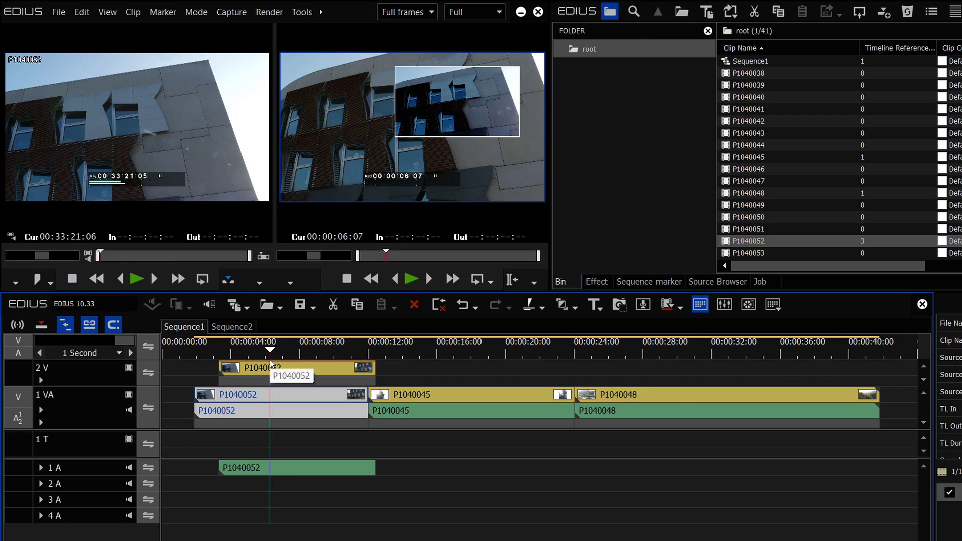
drag(269, 359, 304, 354)
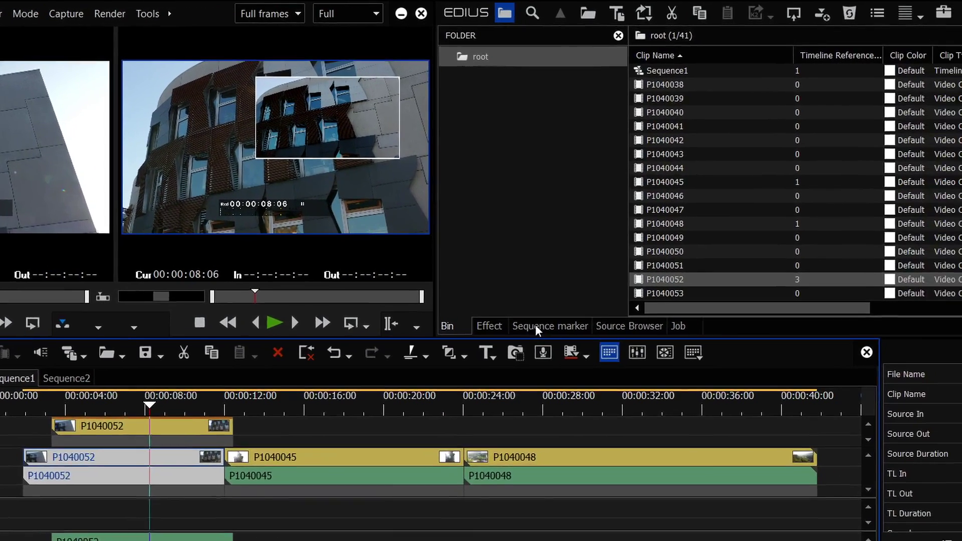
Step: List the NewBlue Essentials video filters in the effects library and select the picture-in-picture clip on 2V
click(600, 278)
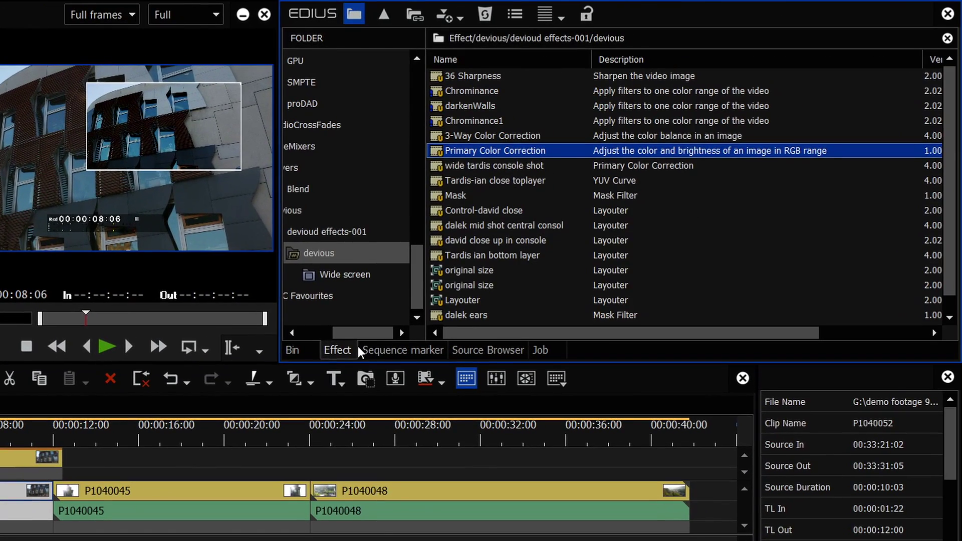
drag(414, 326, 381, 326)
drag(465, 269, 419, 94)
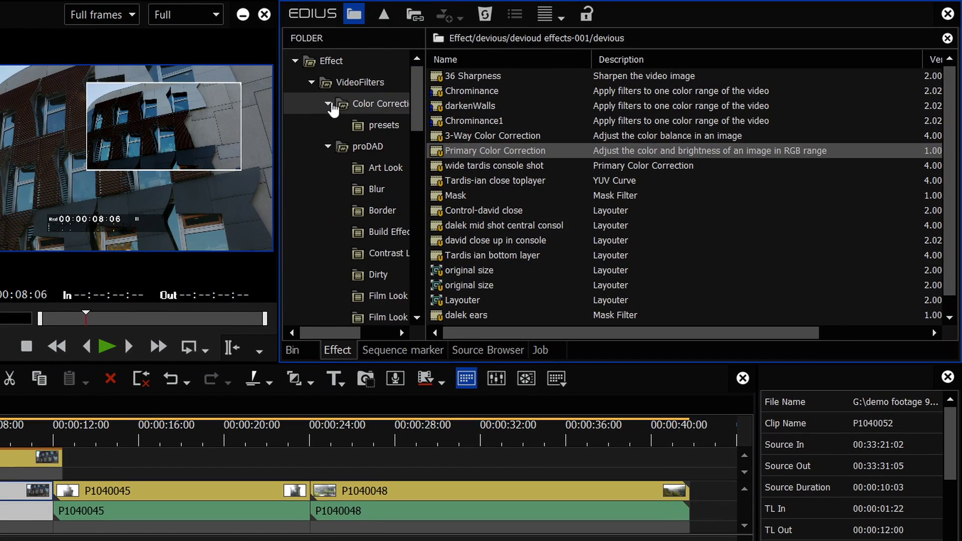
scroll(389, 110, down, 5)
click(377, 107)
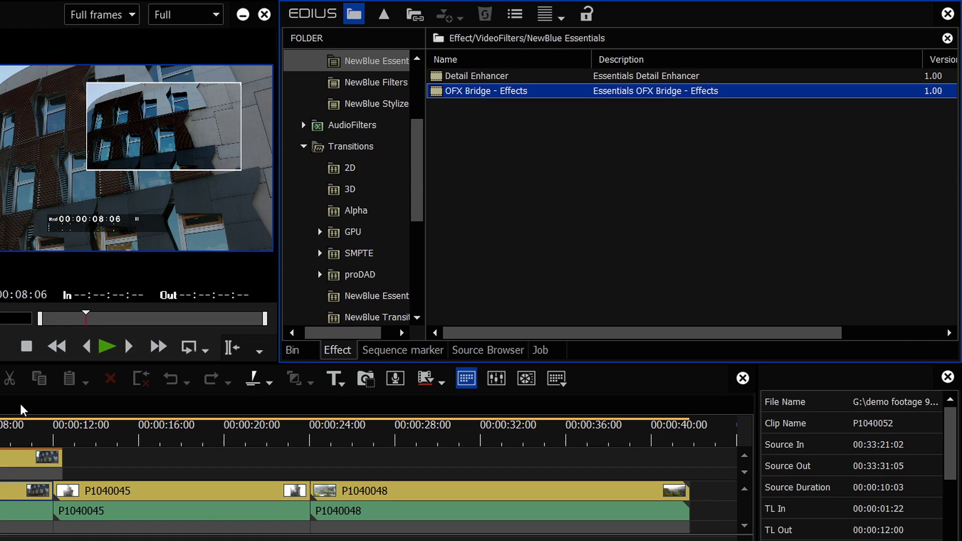
click(22, 457)
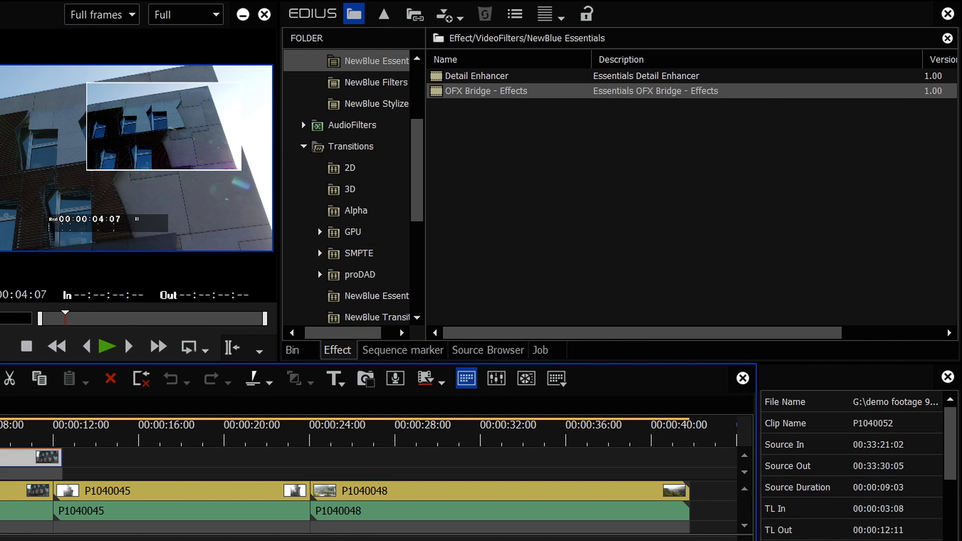
Step: Run Help > Check for updates to bring up the EDIUS 10.33.9453 news page
click(1, 15)
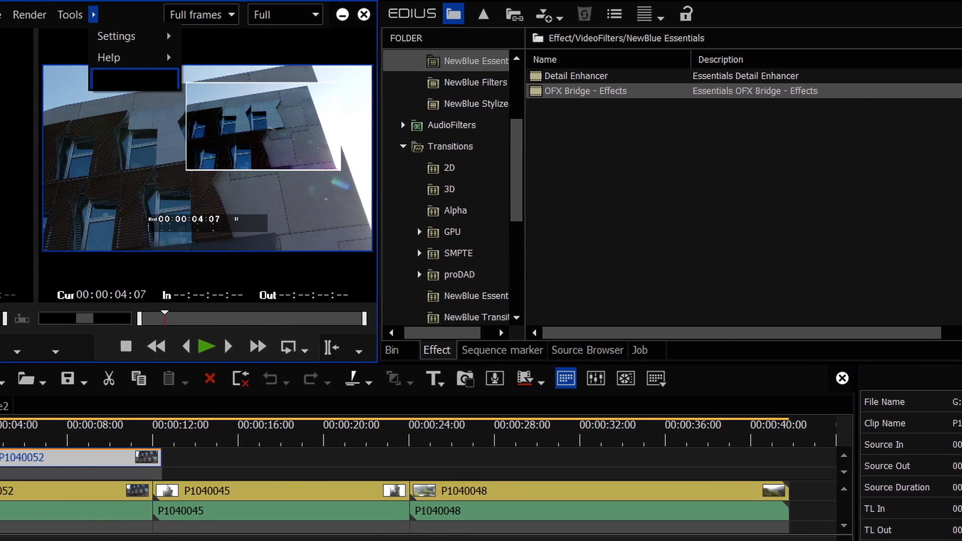
mouse_move(115, 57)
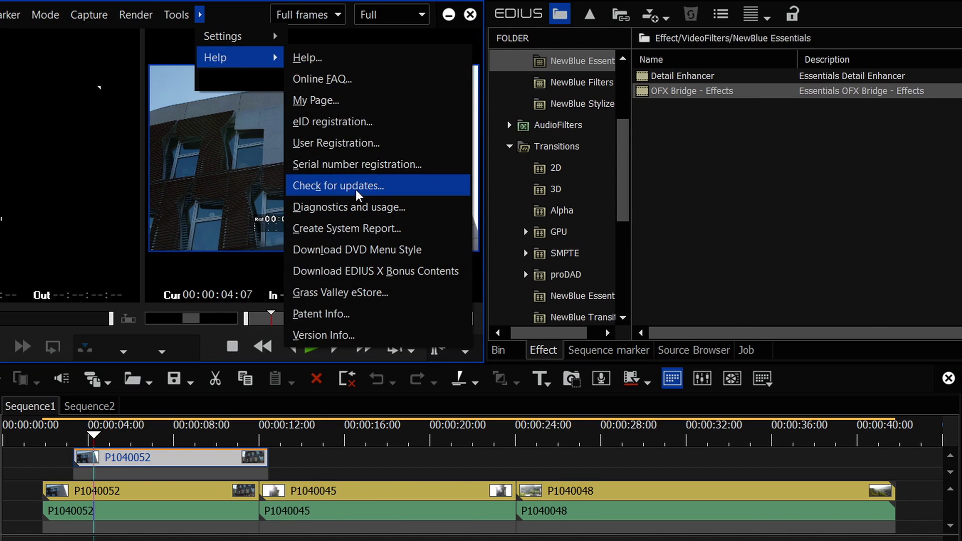
click(357, 192)
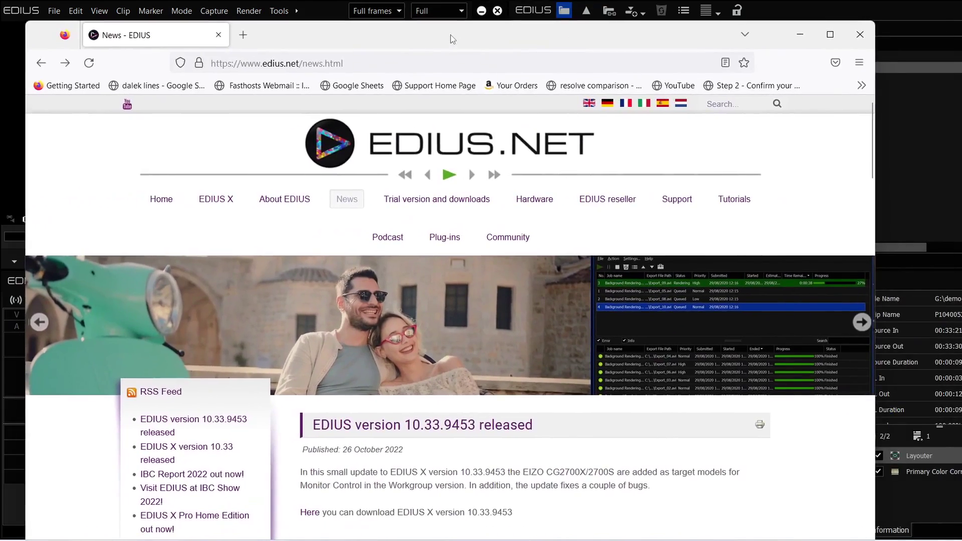
Step: Maximize Firefox and go to the EDIUS.NET Trial version and downloads page
double_click(450, 35)
click(407, 180)
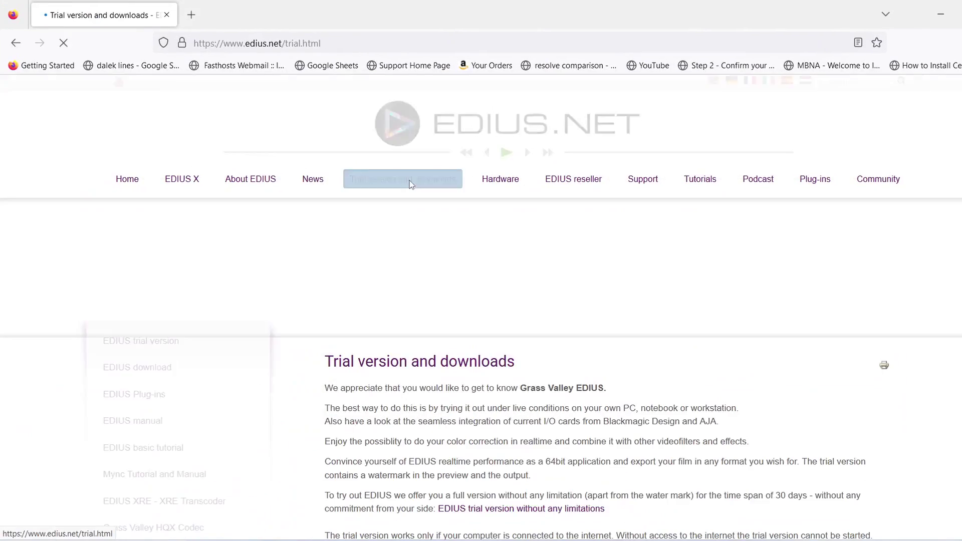